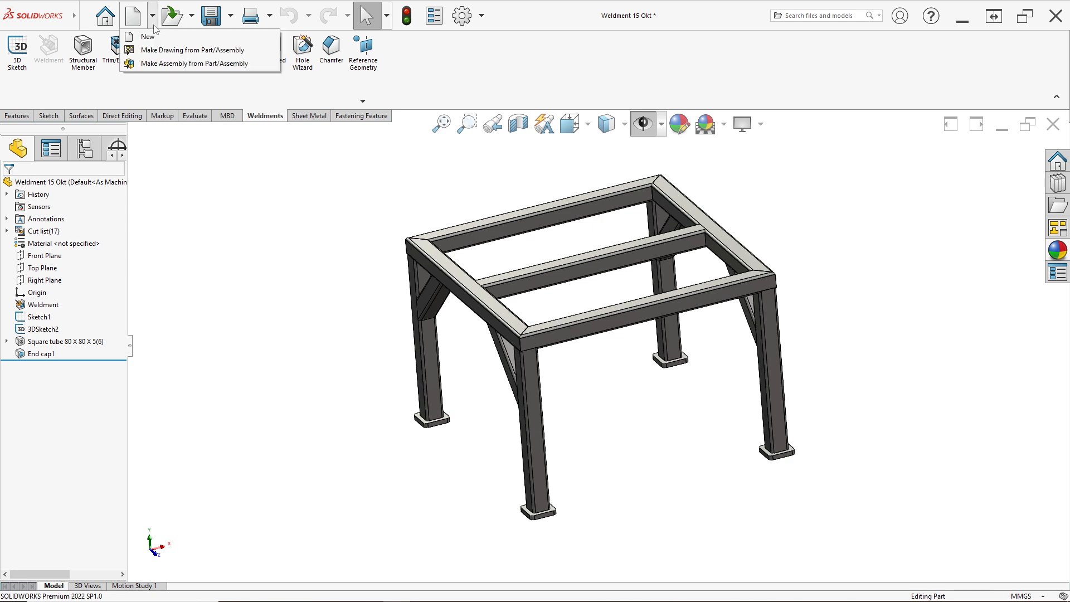
- Create a new part document, apply the Plain White scene and check that the units are MMGS
click(153, 34)
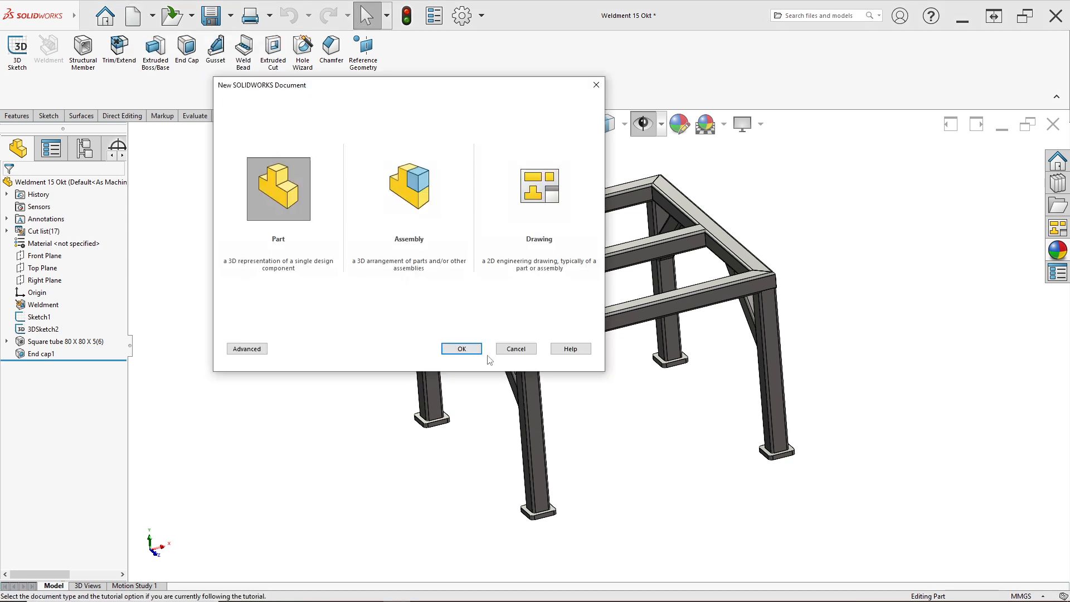
click(453, 346)
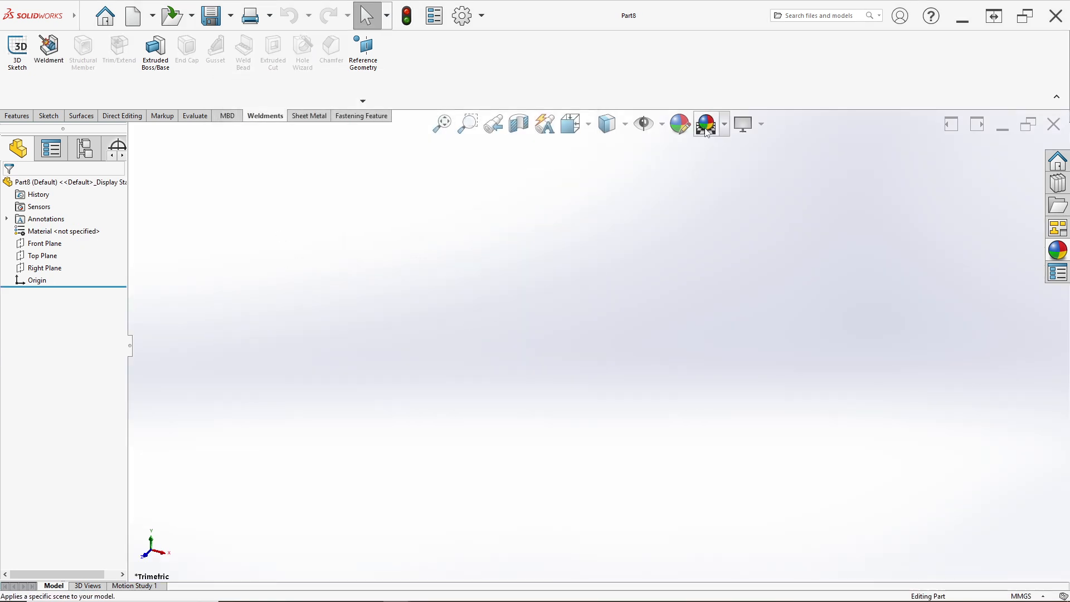
click(723, 127)
click(737, 157)
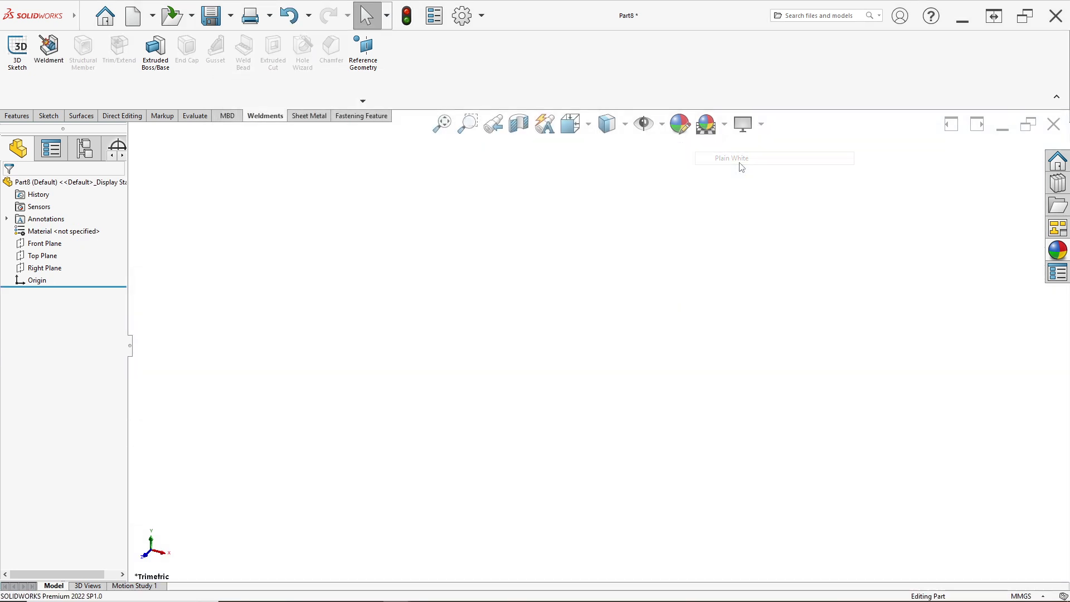
click(1023, 596)
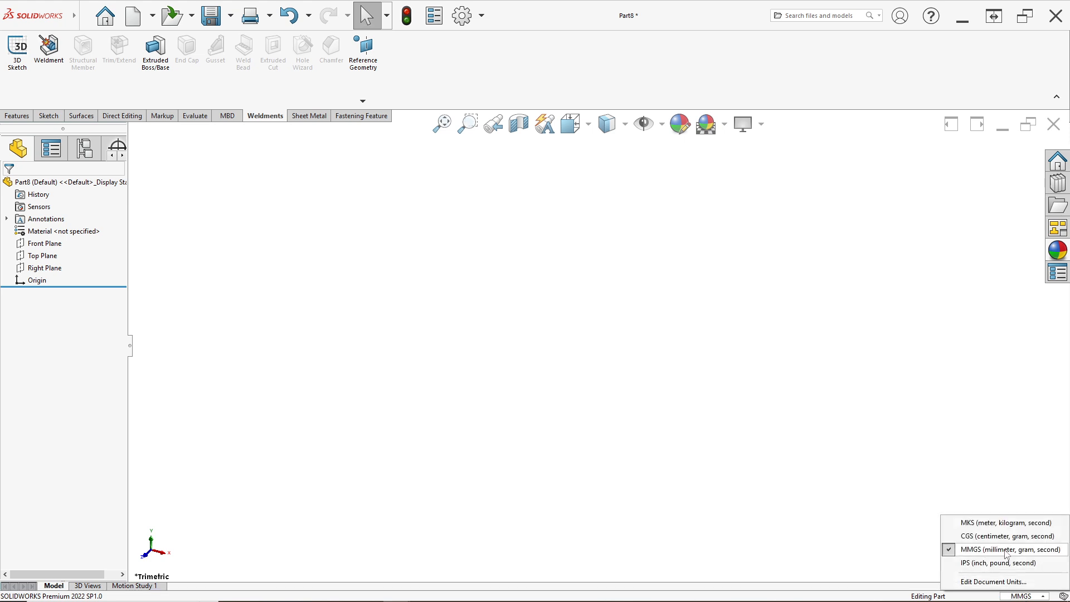
click(719, 483)
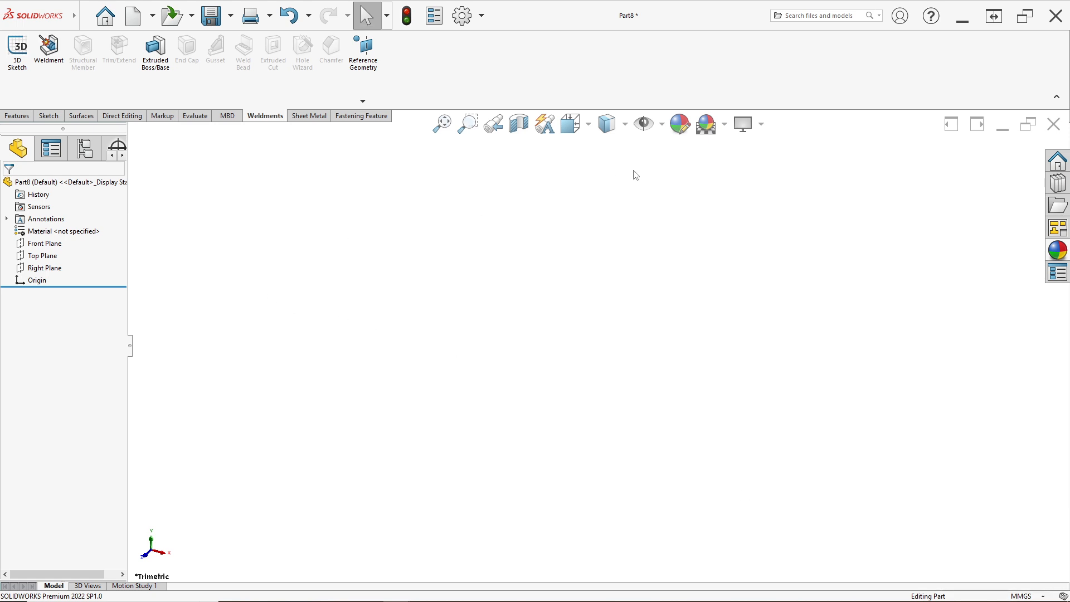
- Start a sketch on the Top Plane and draw a center rectangle about 149 mm wide from the origin
right_click(32, 258)
click(35, 245)
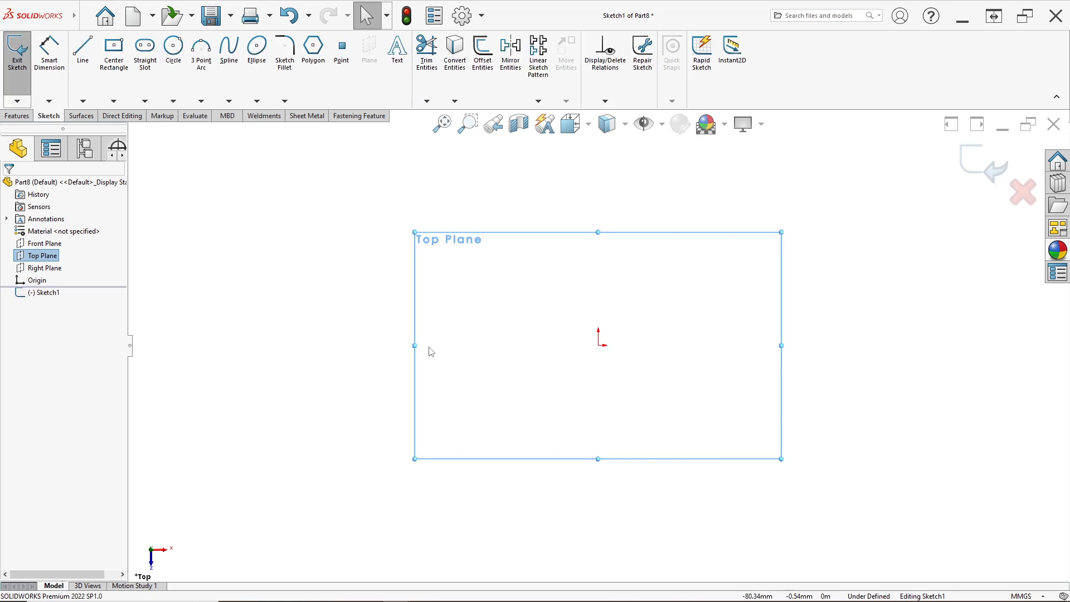
click(114, 50)
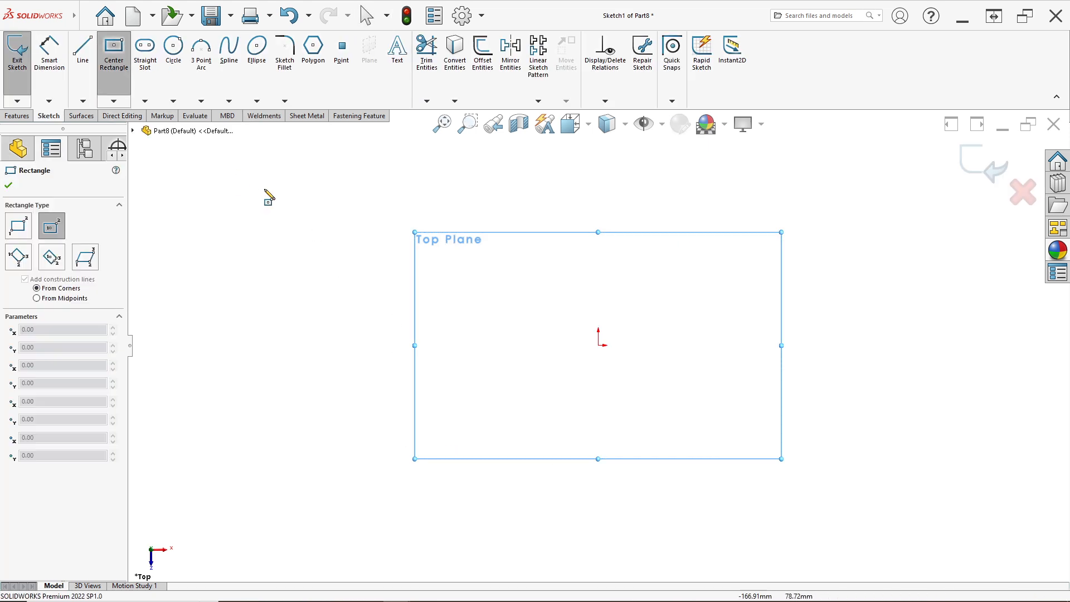
click(598, 346)
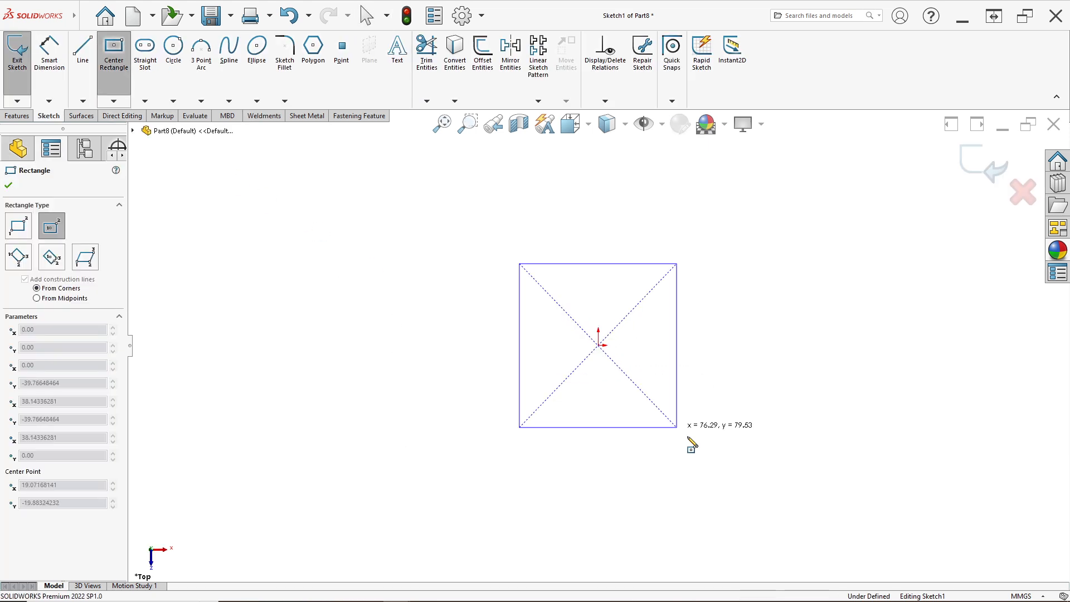
click(751, 459)
- Dimension the rectangle's width and height to 1100 mm each
click(49, 51)
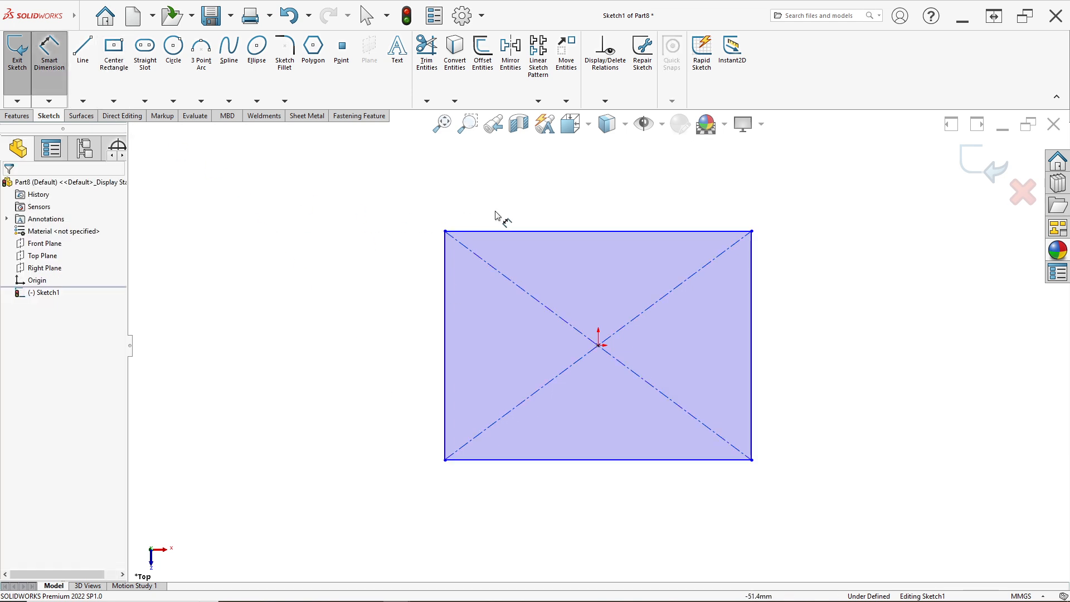
click(564, 232)
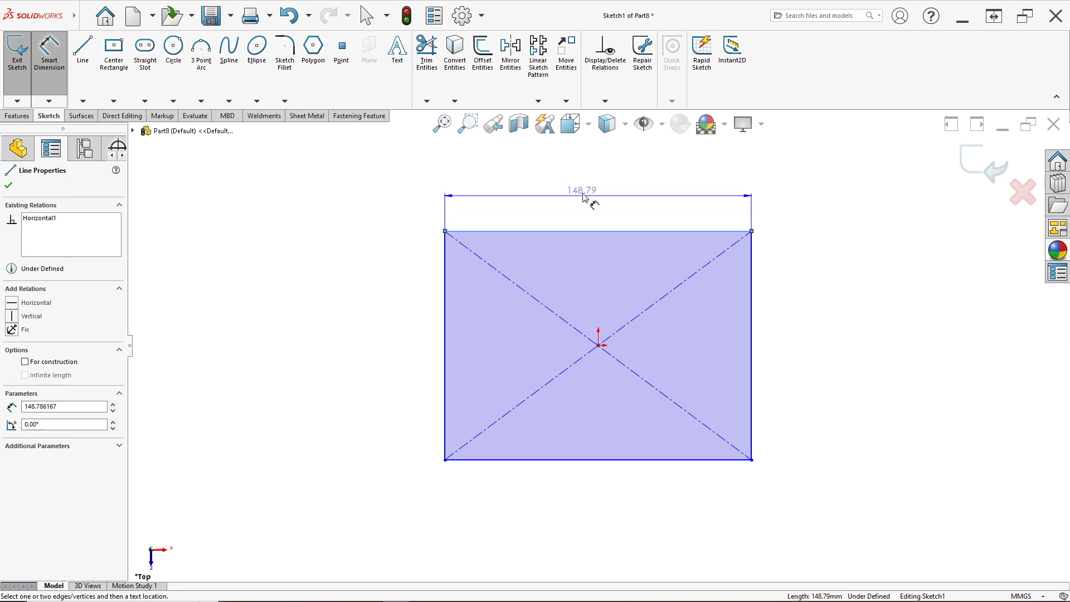
click(590, 195)
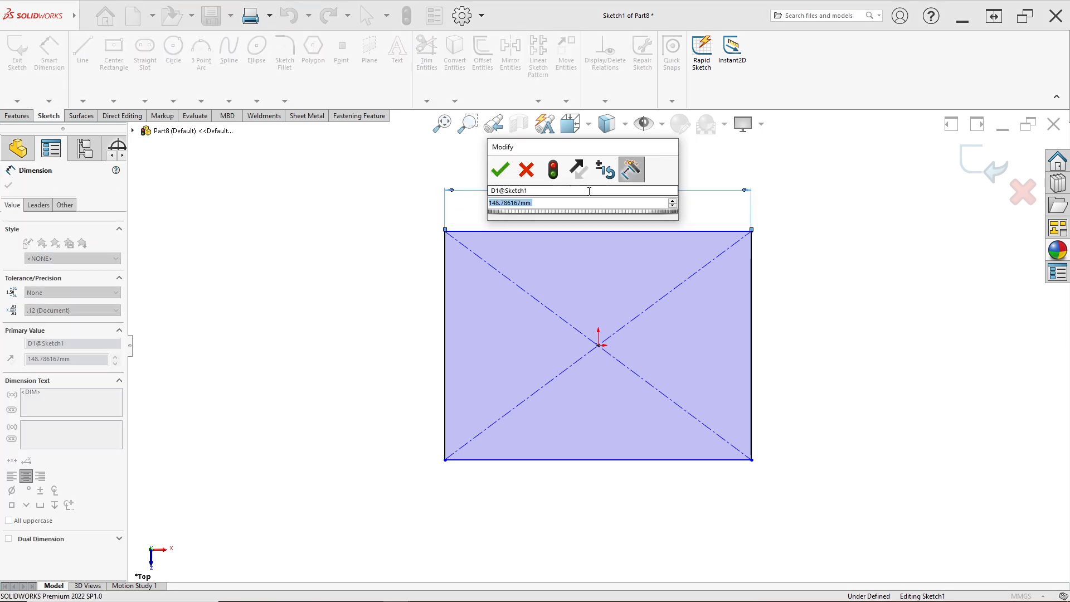
text(1100)
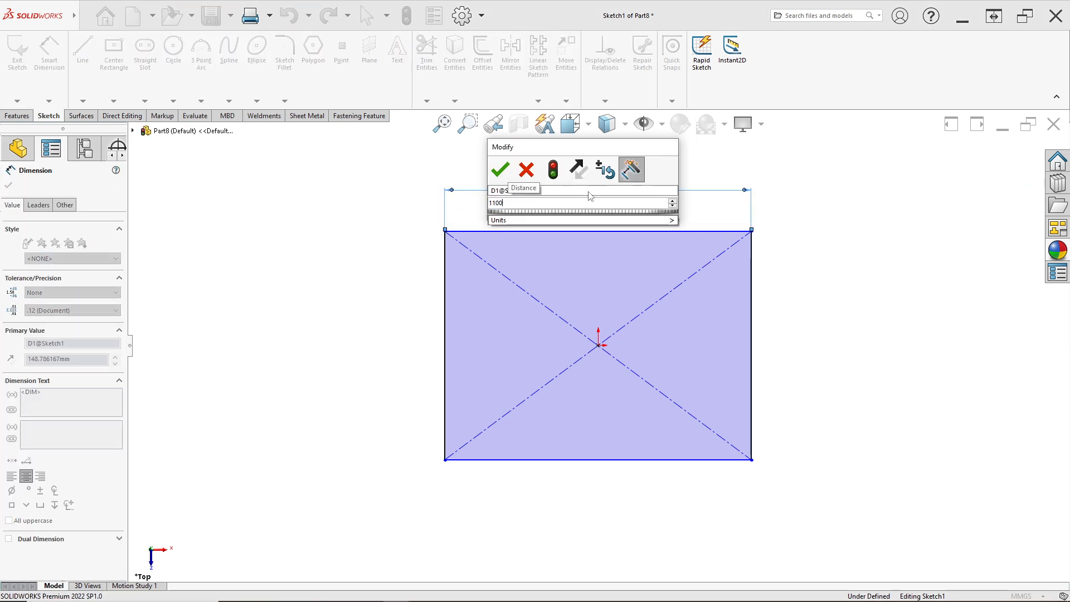
key(Return)
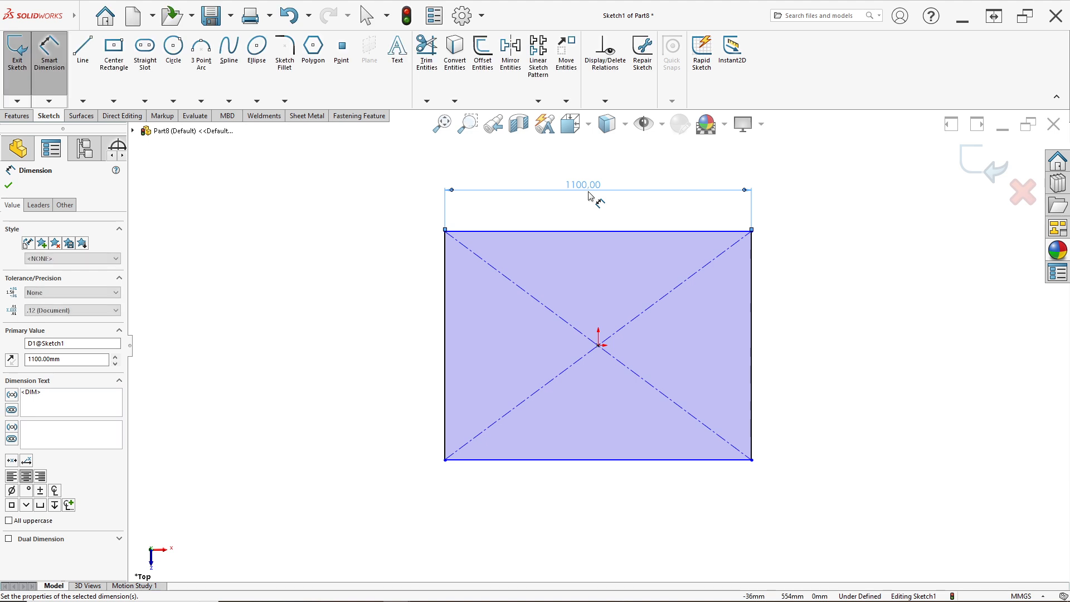
click(446, 343)
click(411, 334)
text(1100)
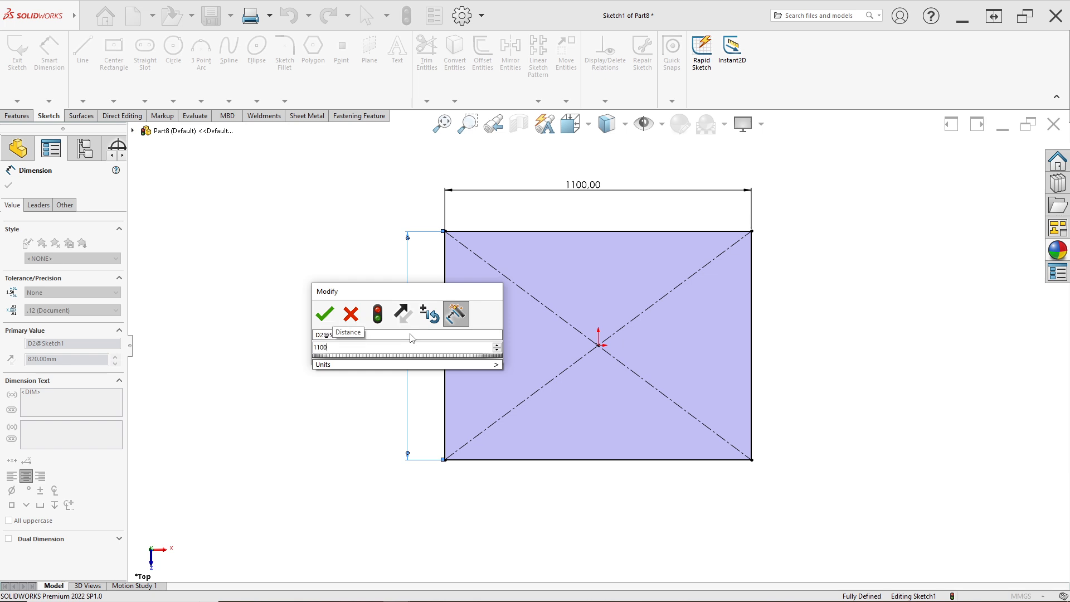
key(Return)
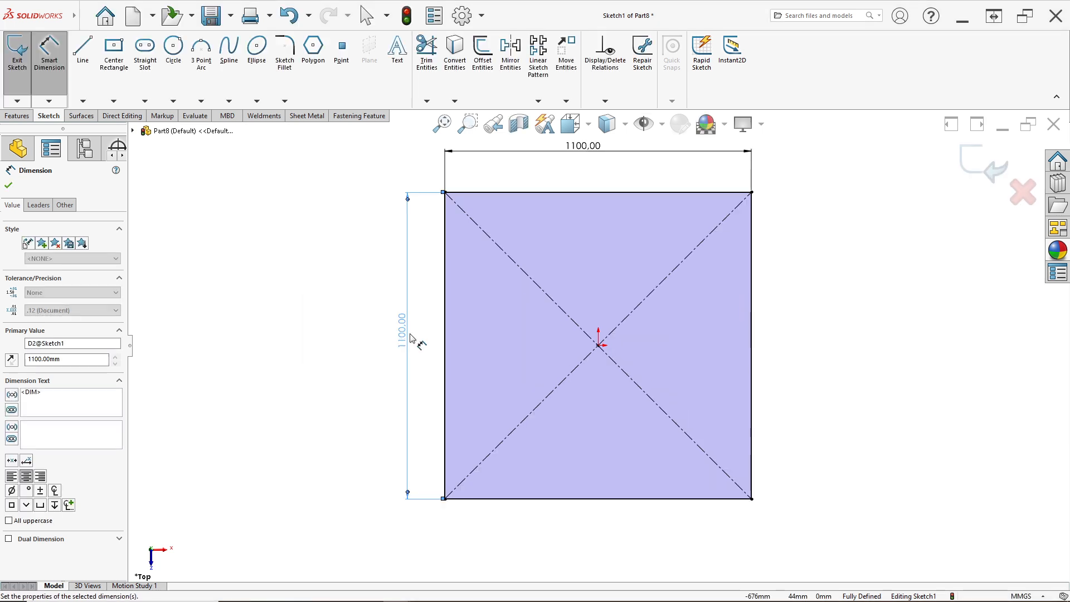
- Draw a vertical line between the midpoints of the rectangle's upper and lower edges and exit the sketch
scroll(586, 313, up, 2)
scroll(633, 300, up, 1)
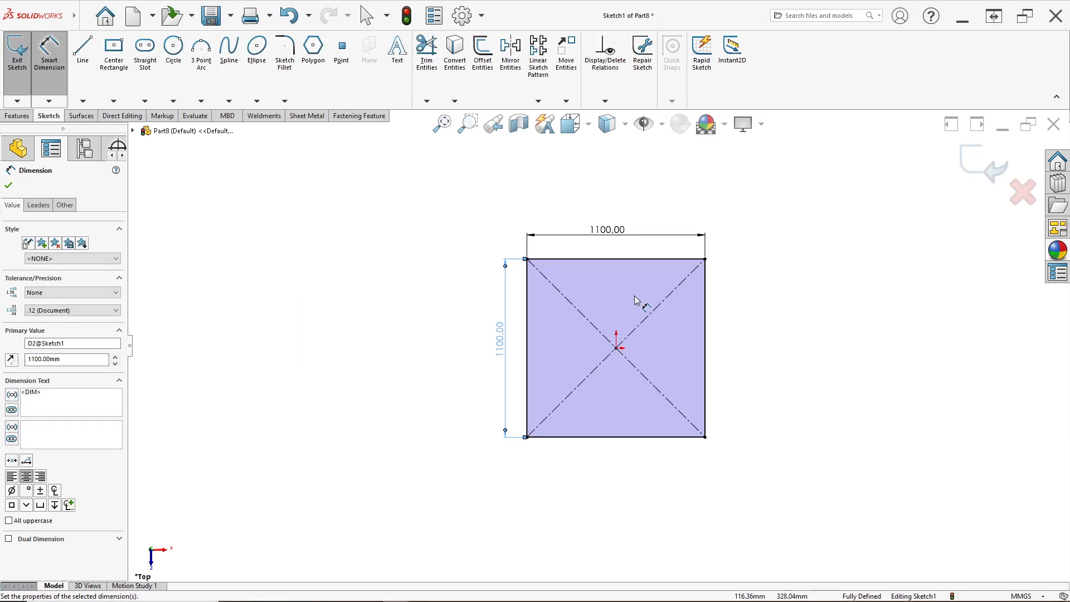
scroll(632, 306, down, 1)
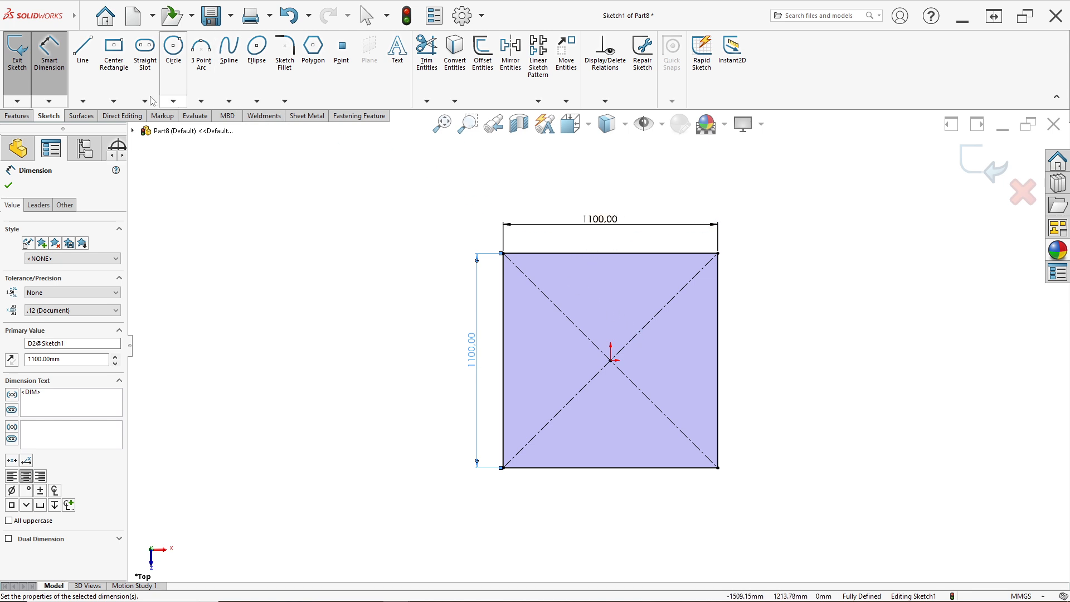
click(82, 51)
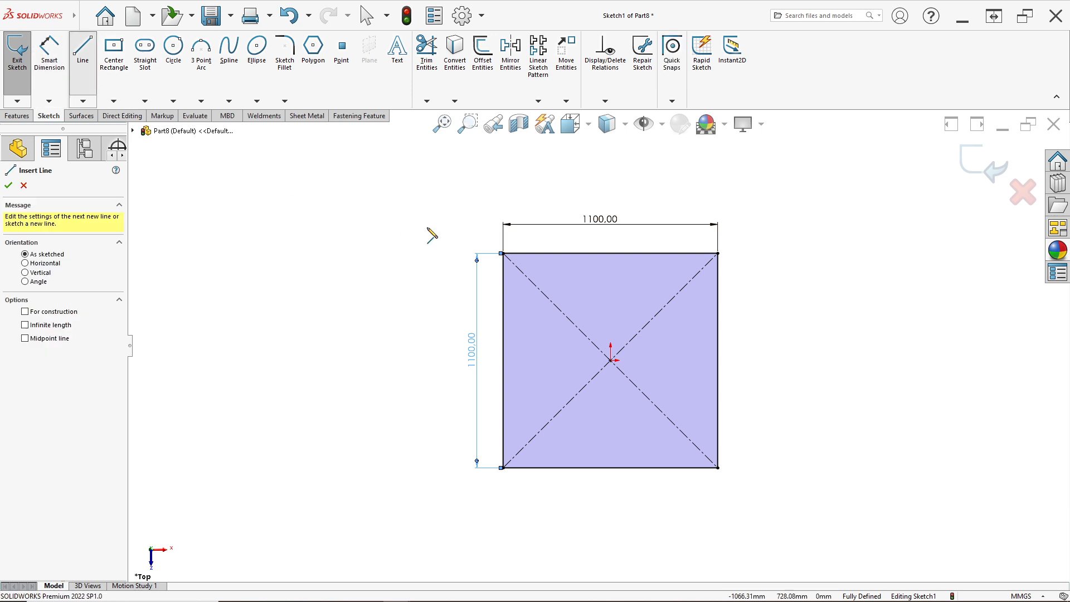
click(611, 253)
click(611, 466)
key(Escape)
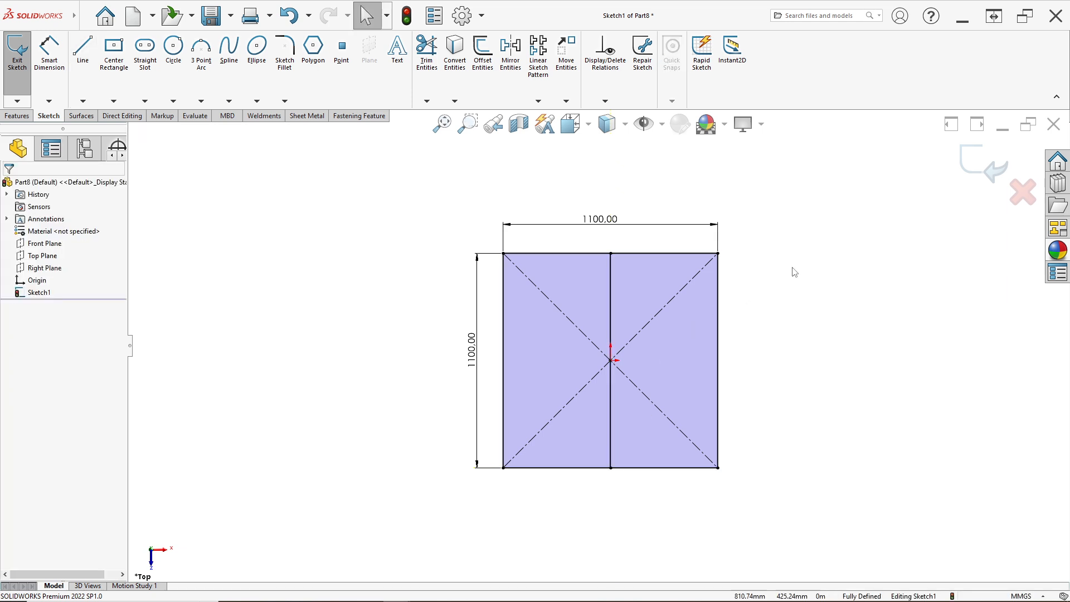
click(971, 170)
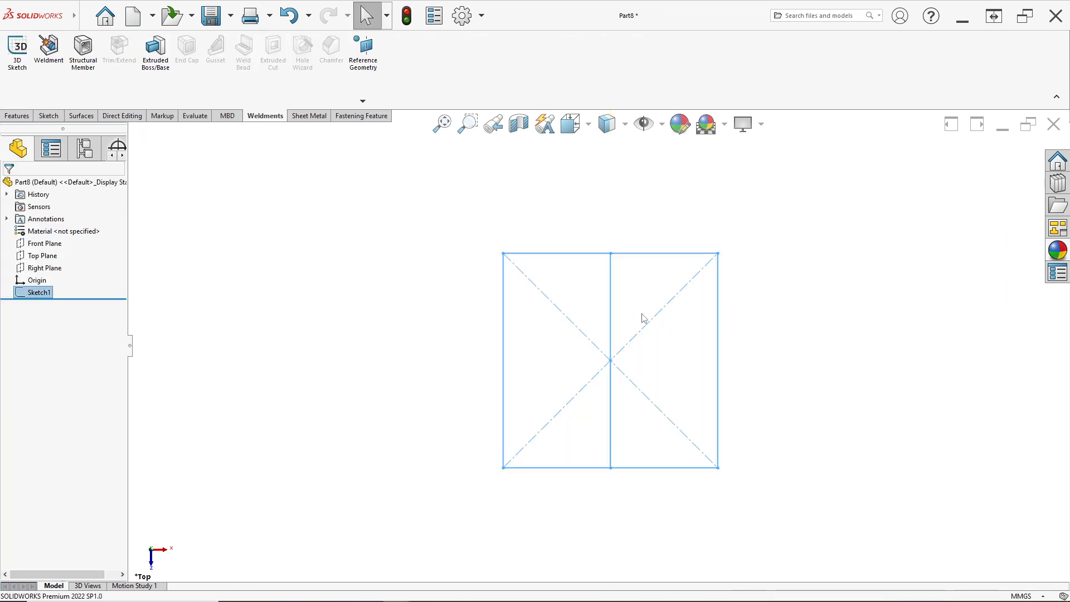
- Orient the rectangle sketch in an isometric corner view
click(574, 129)
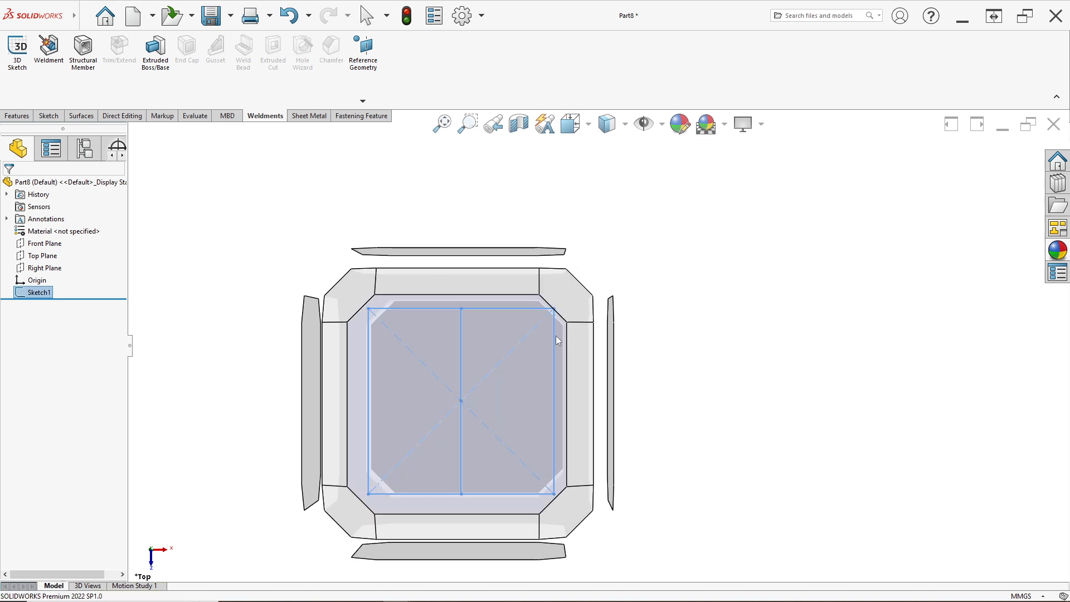
click(353, 289)
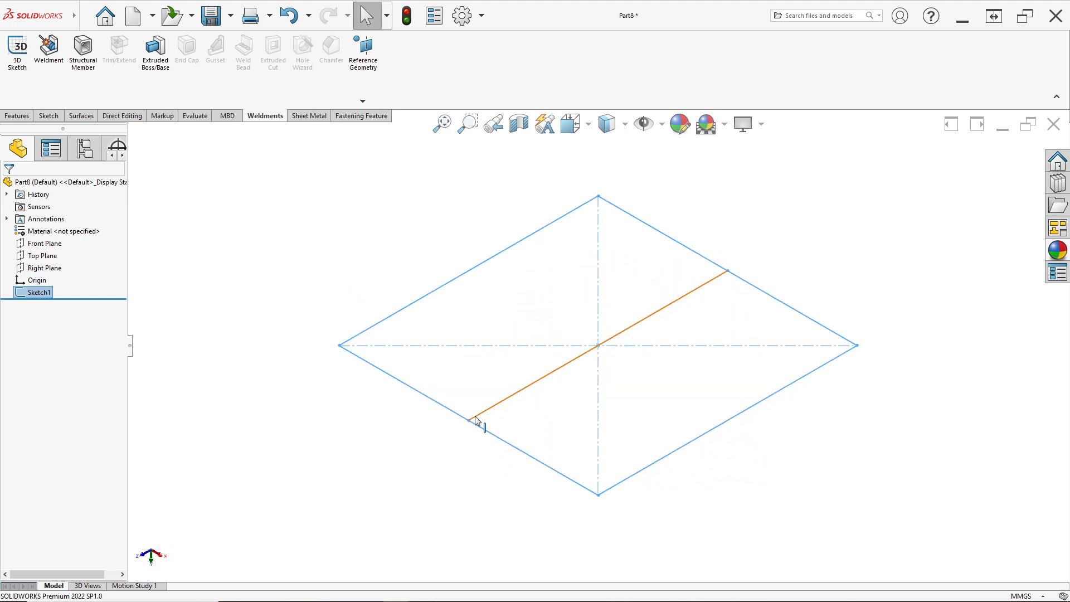
key(z)
key(z)
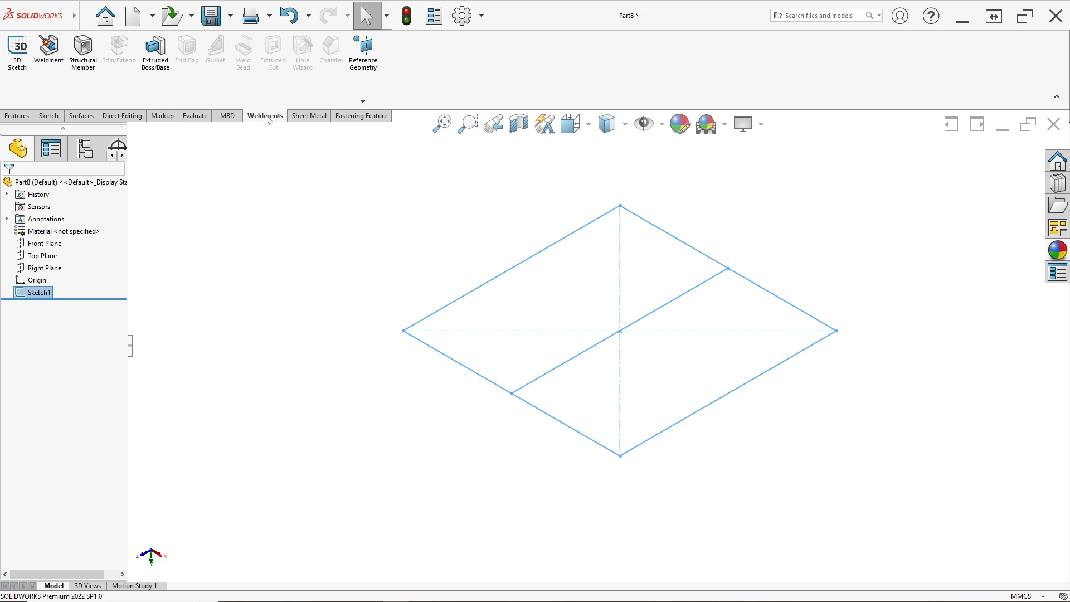
right_click(498, 76)
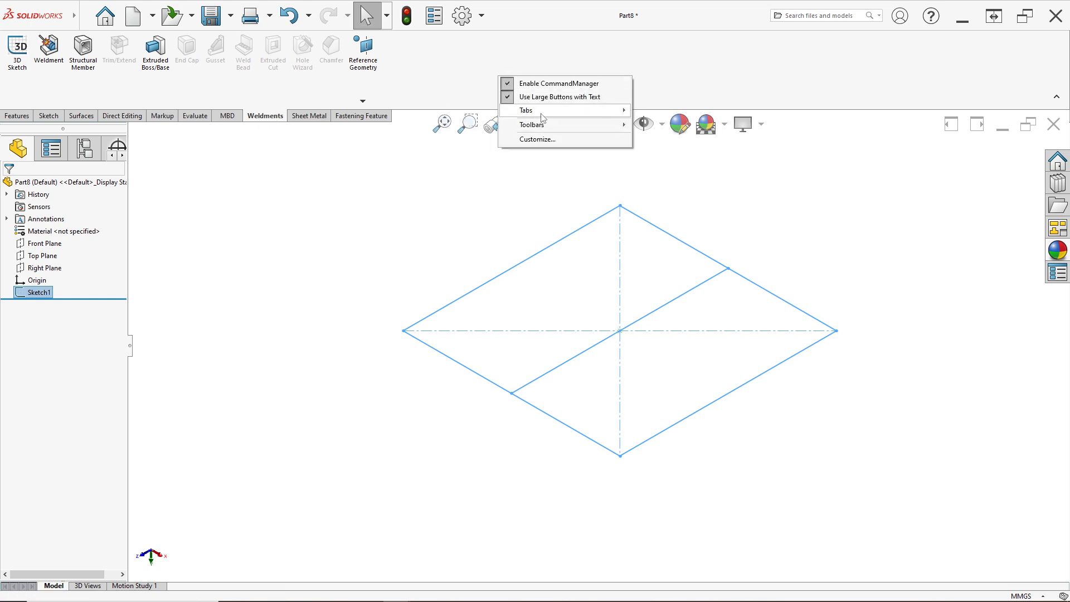
mouse_move(541, 114)
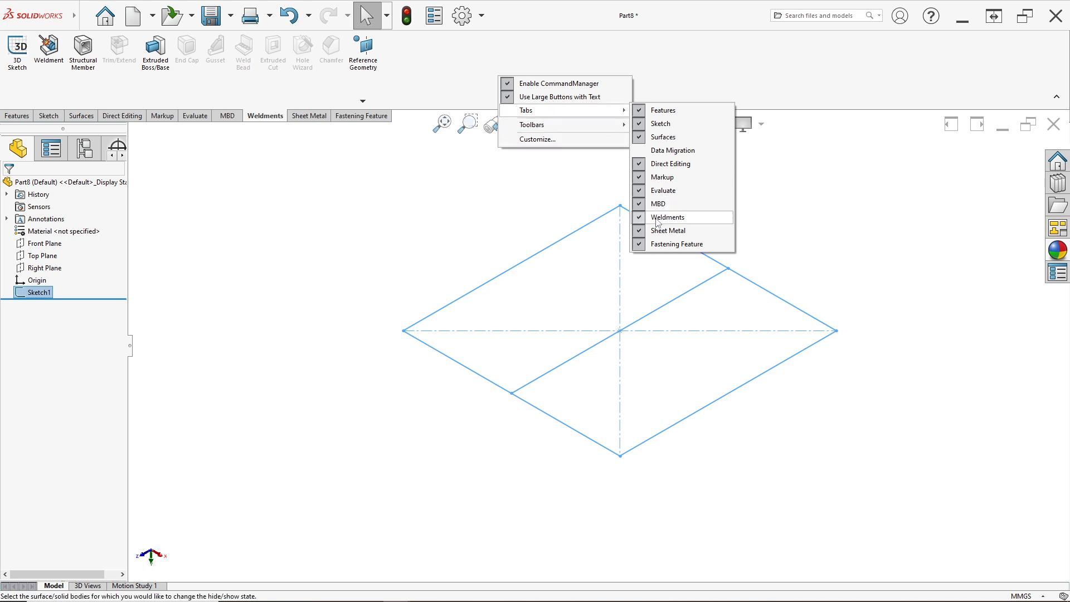
click(455, 82)
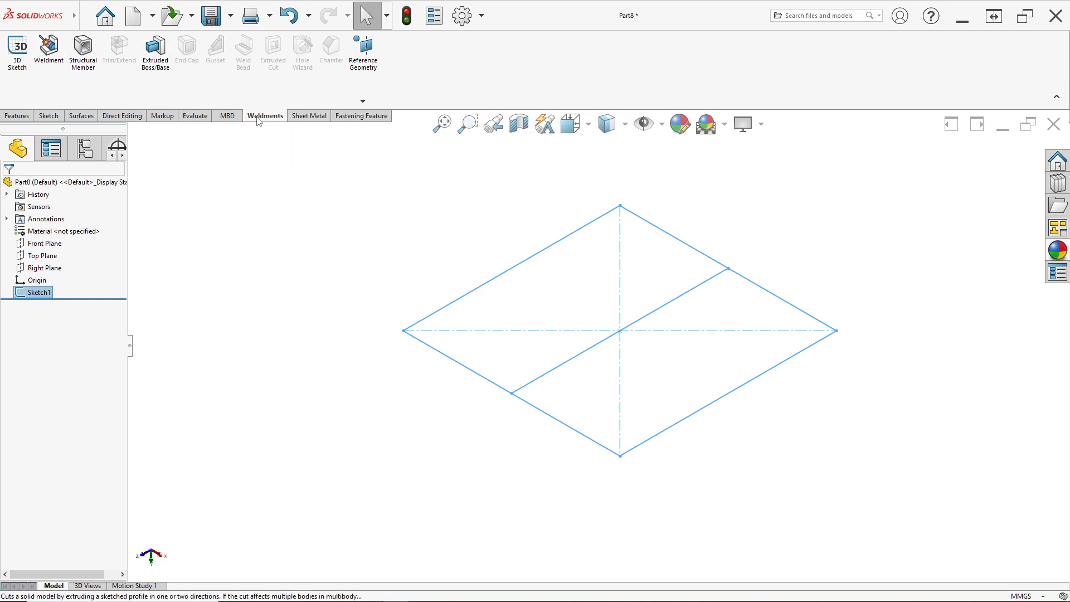
- Start a 3D sketch and draw a leg line about 580 mm long along Y from the rectangle's left corner
click(17, 79)
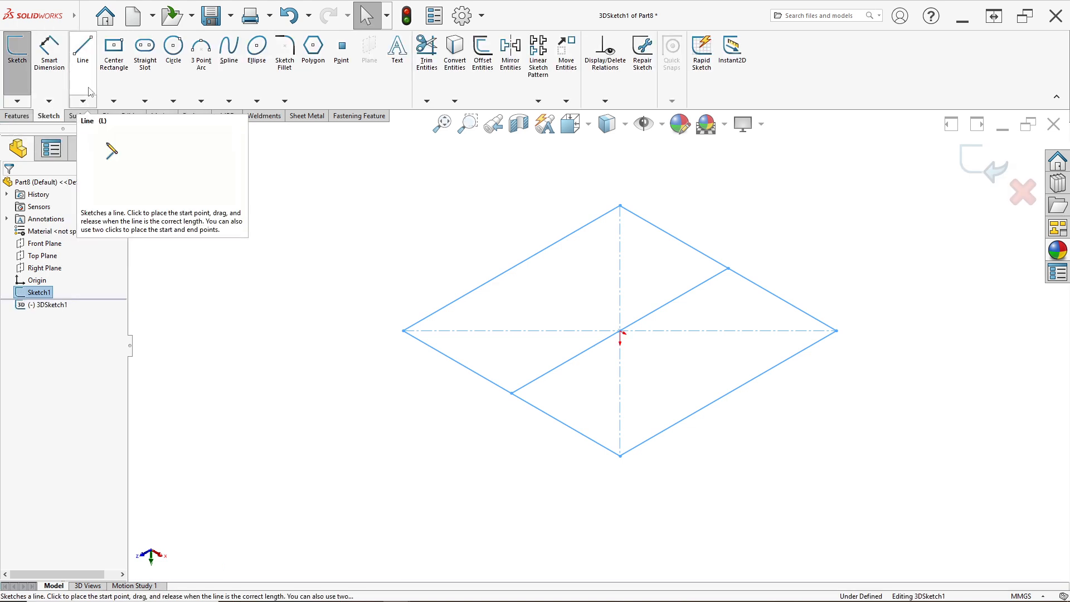
click(84, 63)
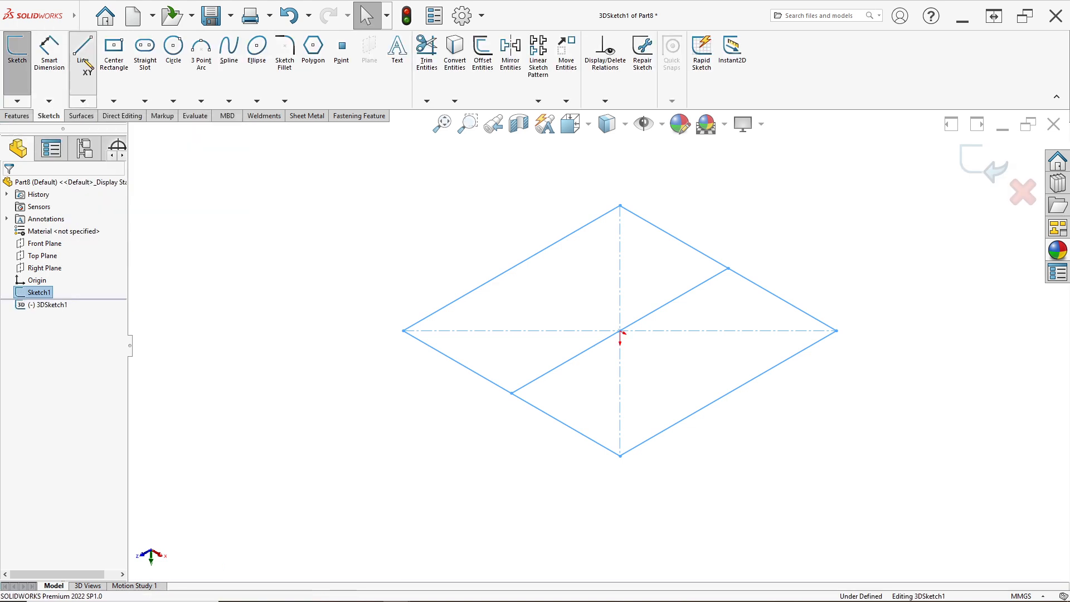
click(402, 331)
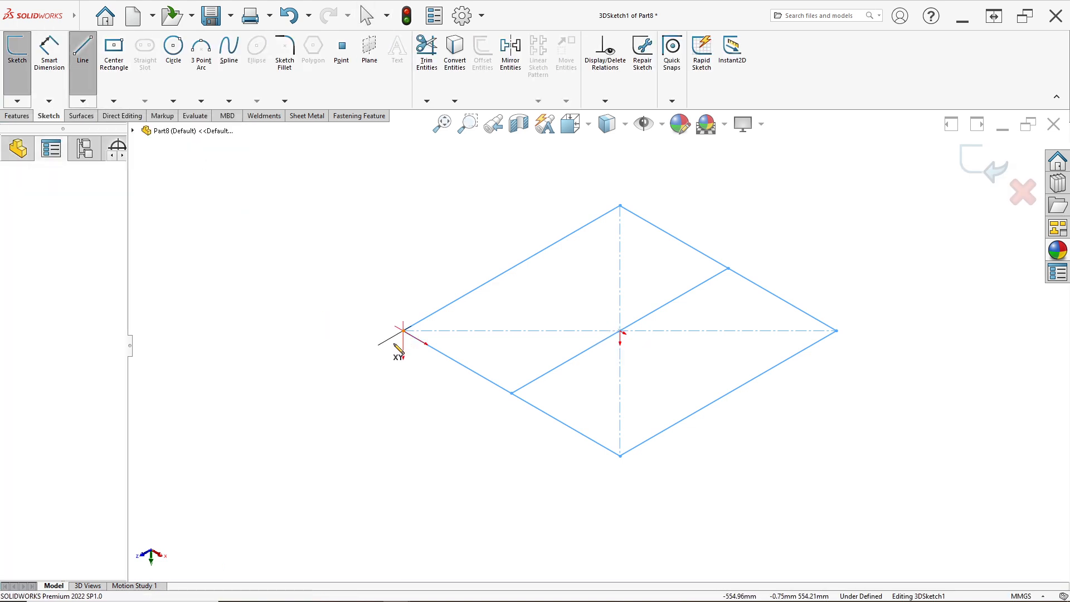
click(403, 462)
click(78, 63)
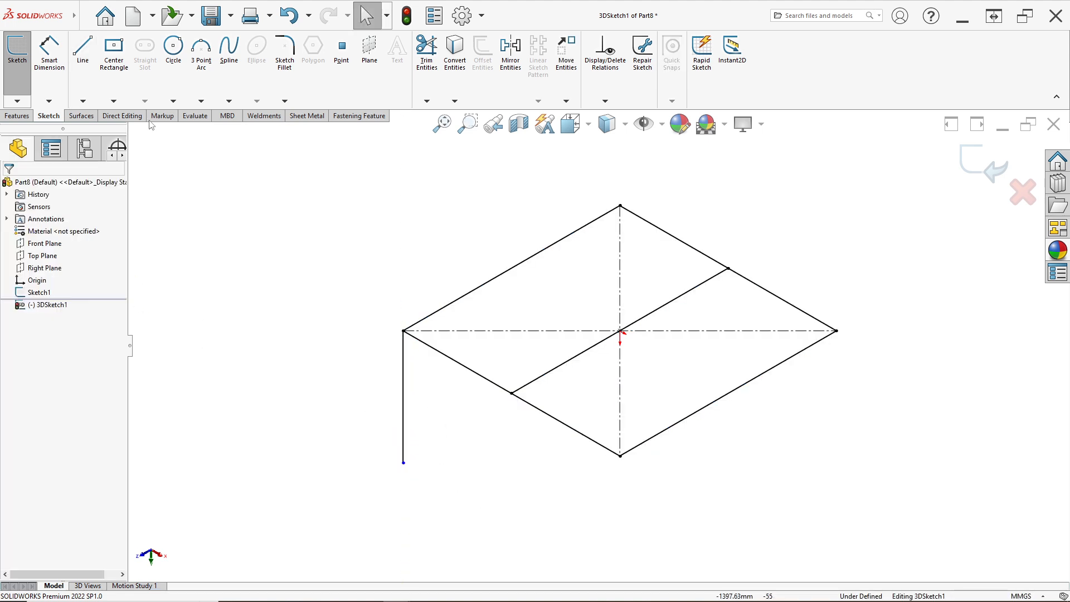
- Draw a second leg line along Y from the rectangle's front corner, slightly shorter than the first
click(79, 63)
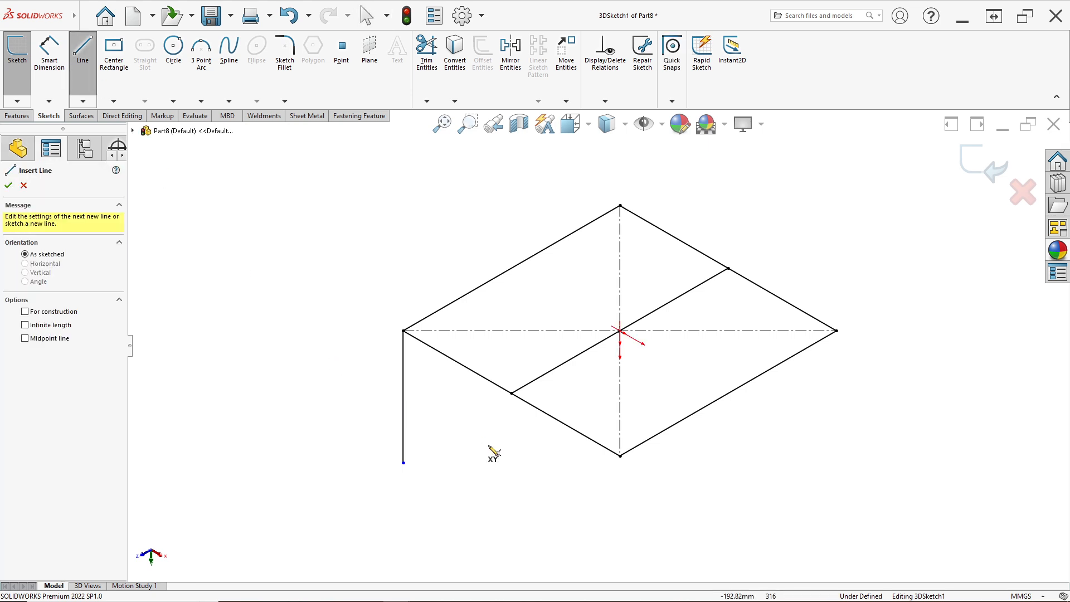
click(619, 457)
click(619, 562)
key(Escape)
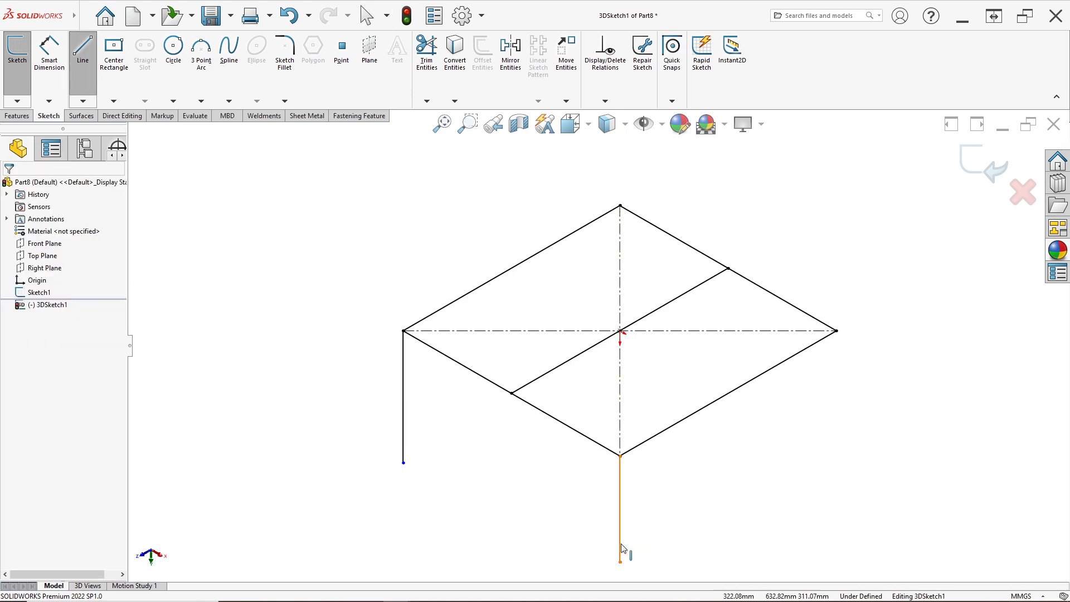
- Dimension the leg line at the rectangle's left corner and the one at its front corner to 750 mm each
key(f)
click(49, 53)
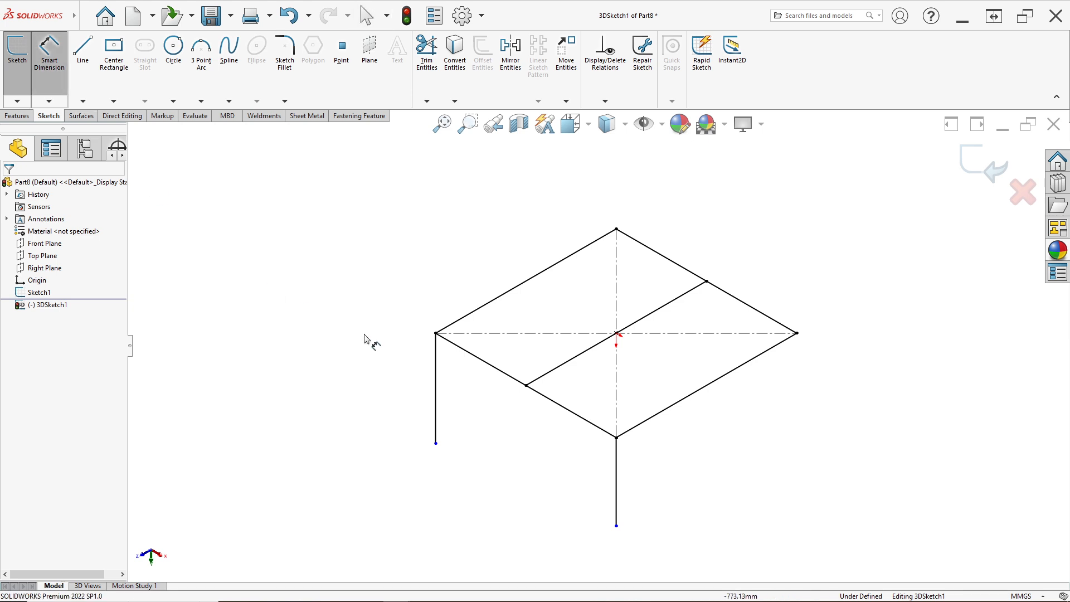
click(435, 390)
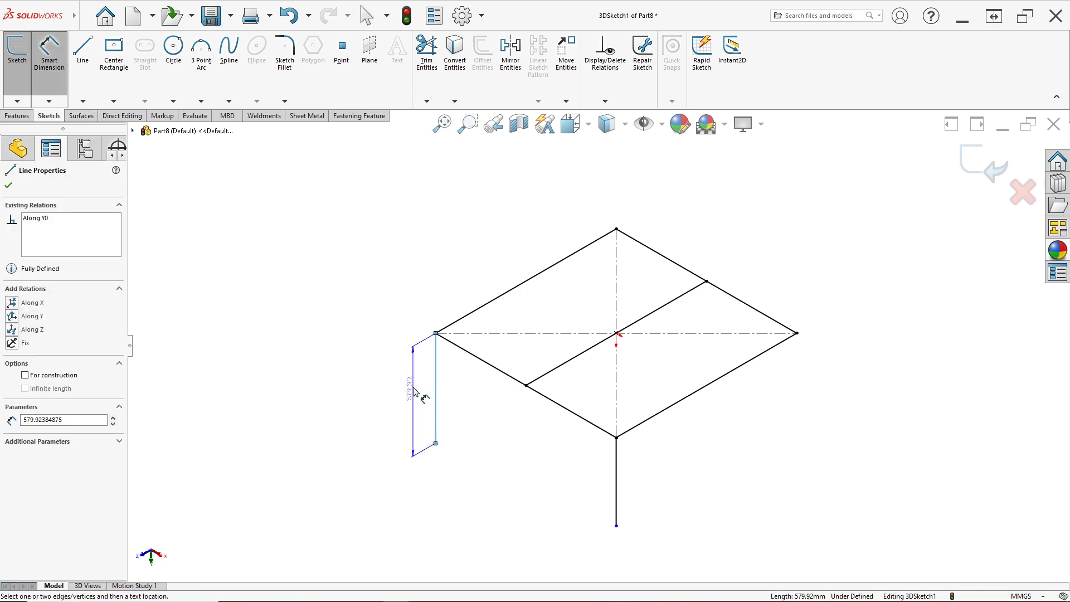
click(414, 391)
text(750)
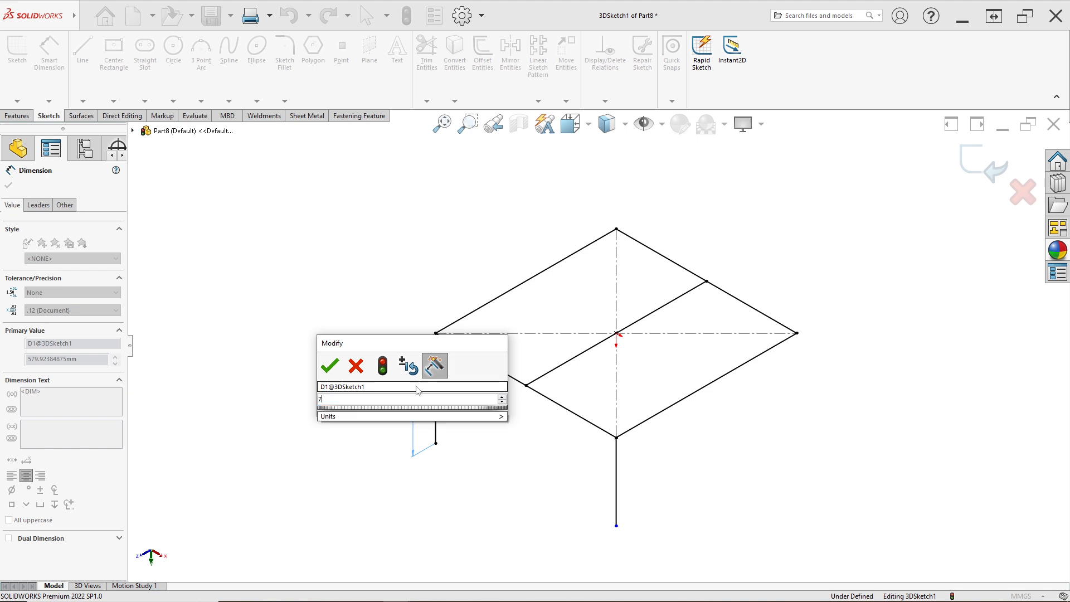
key(Return)
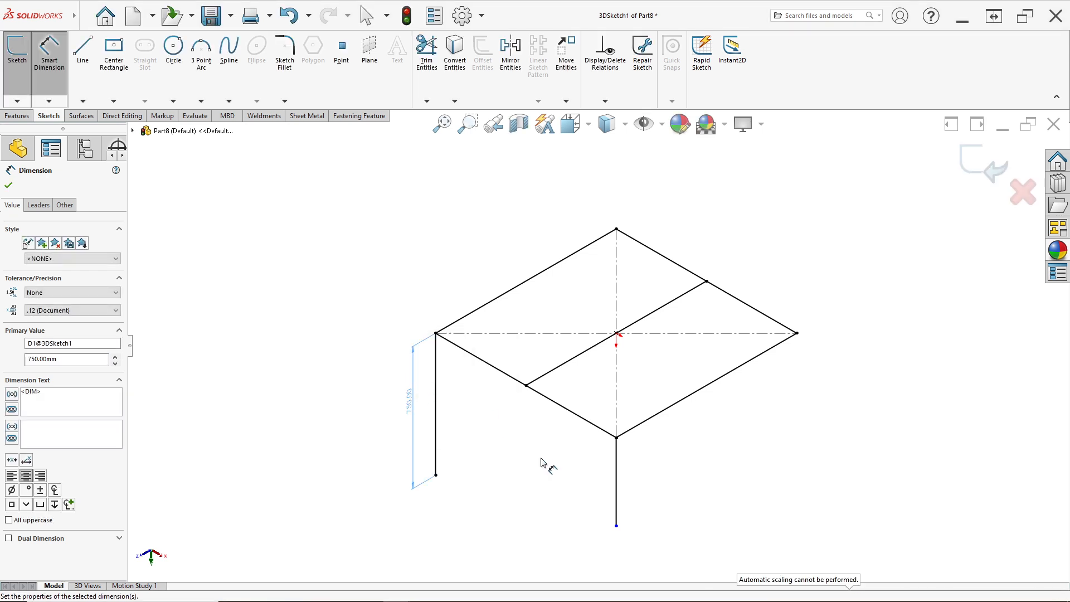
click(616, 497)
click(592, 491)
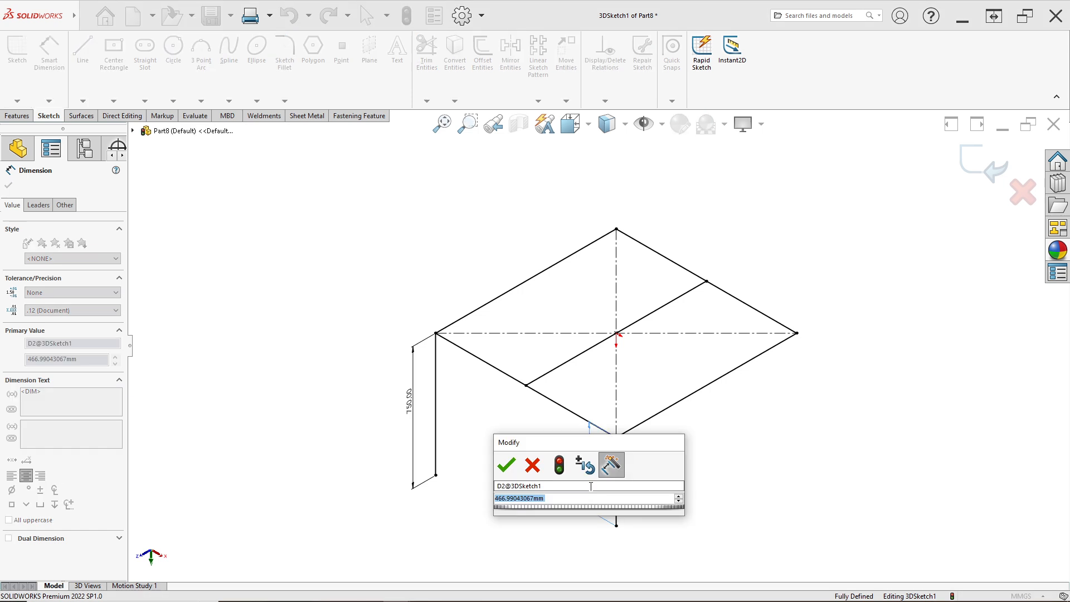
text(750)
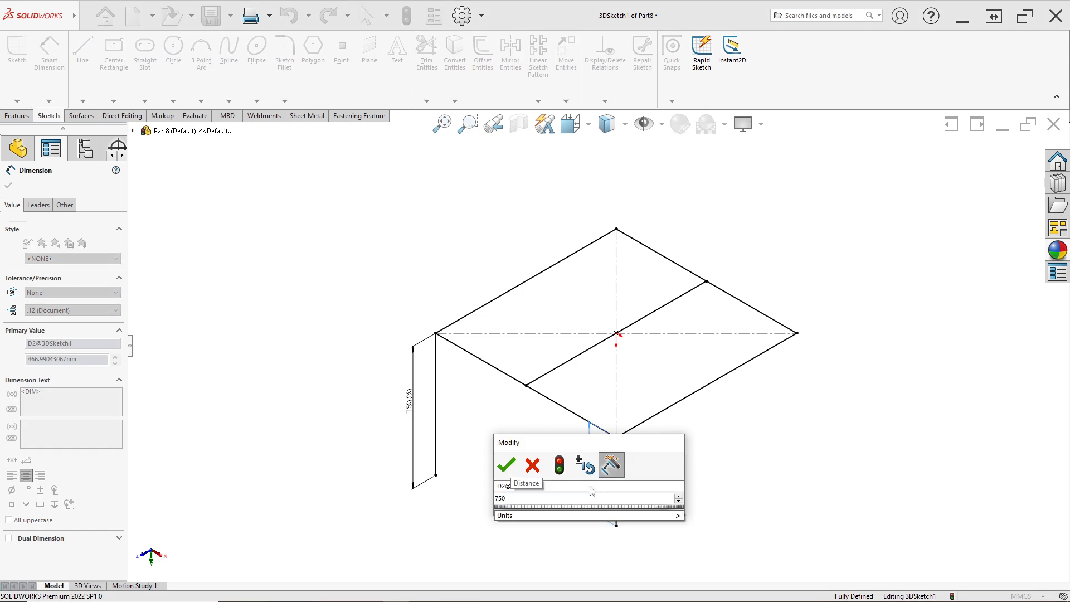
key(Return)
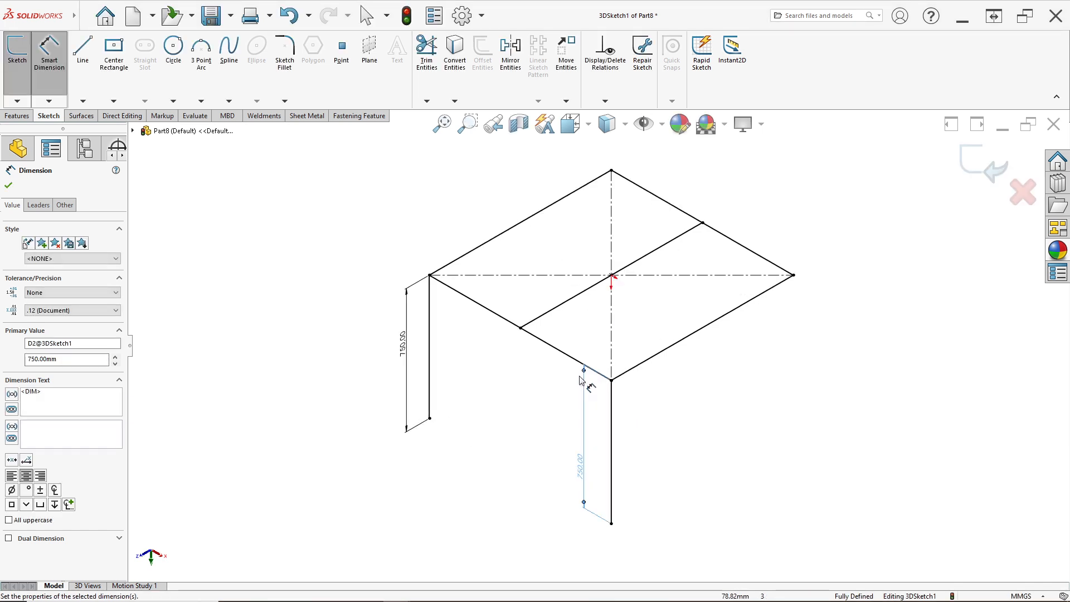
- Mirror both leg lines about the Front Plane to create the legs at the two opposite corners
click(511, 53)
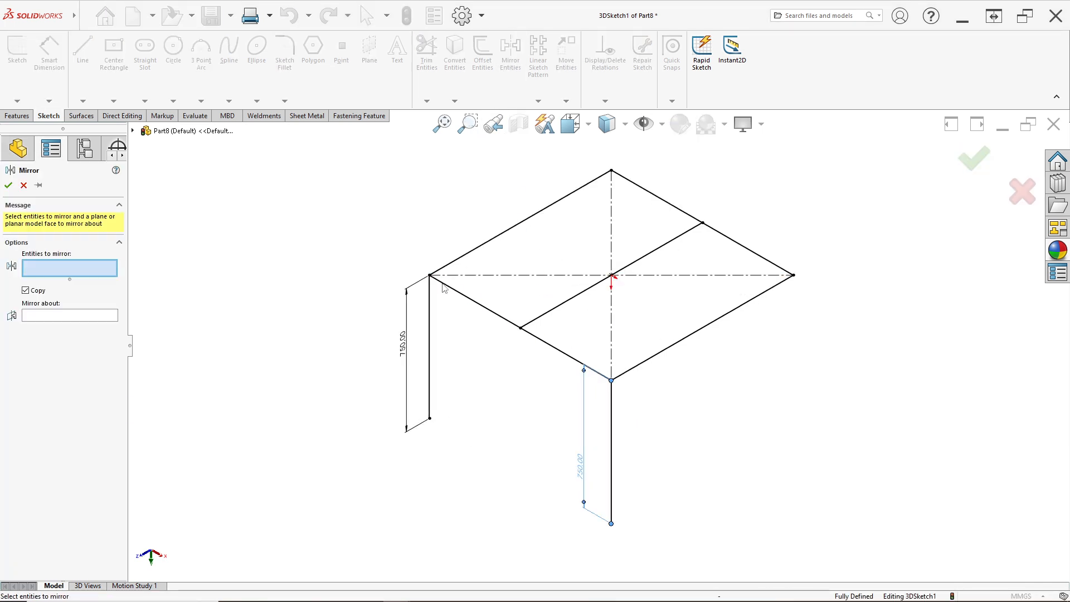
click(429, 337)
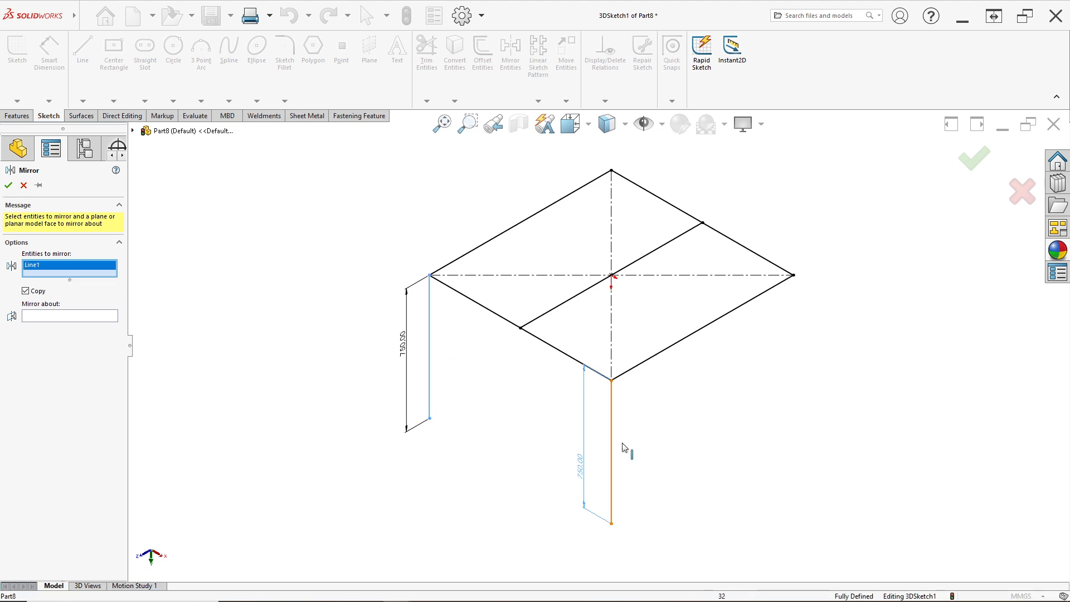
click(612, 434)
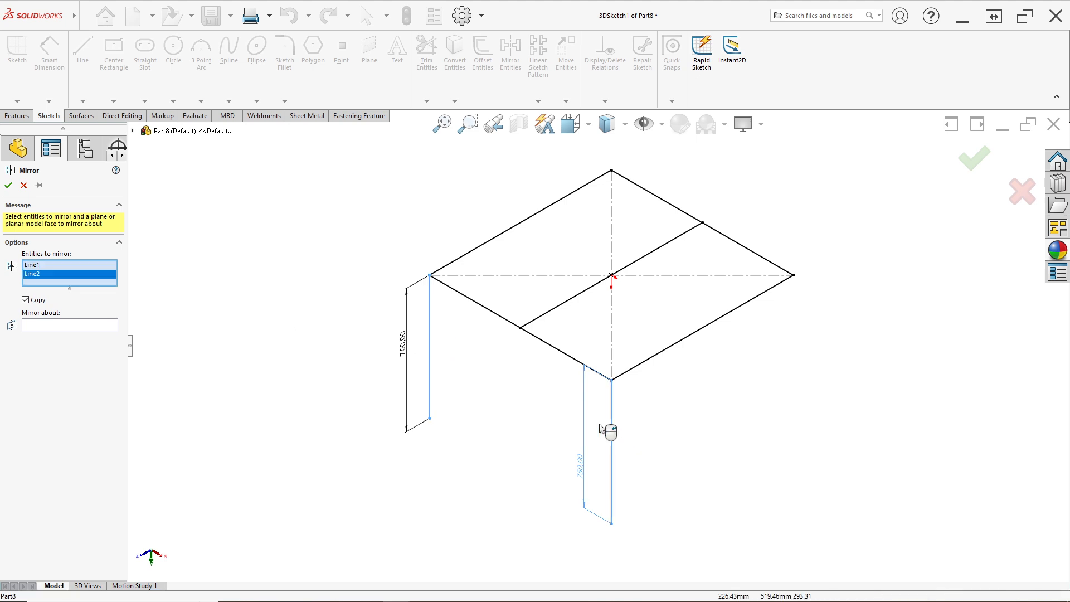
click(96, 325)
click(133, 131)
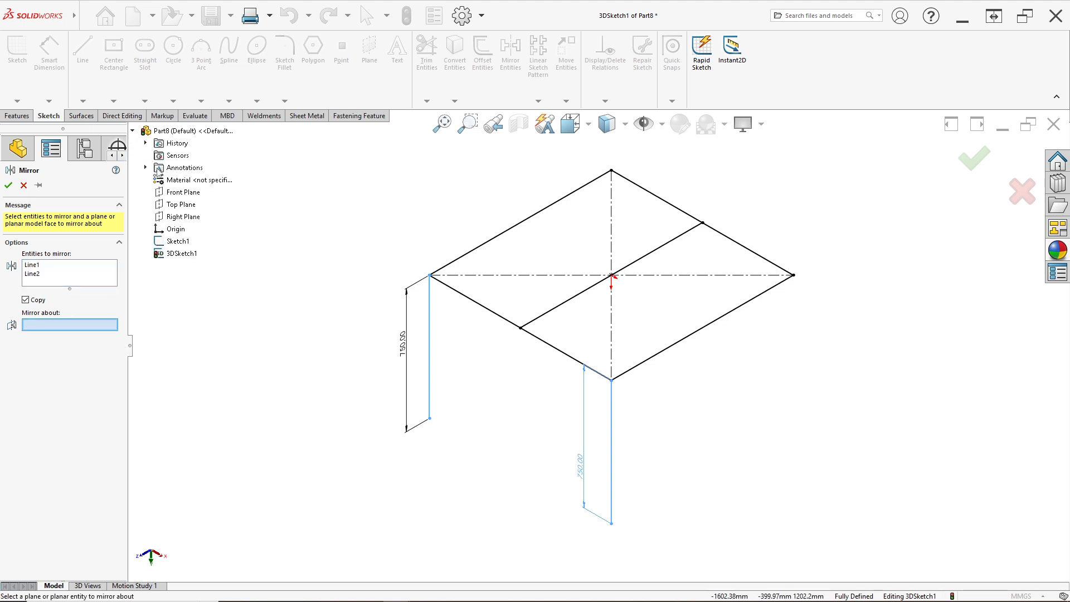
click(182, 191)
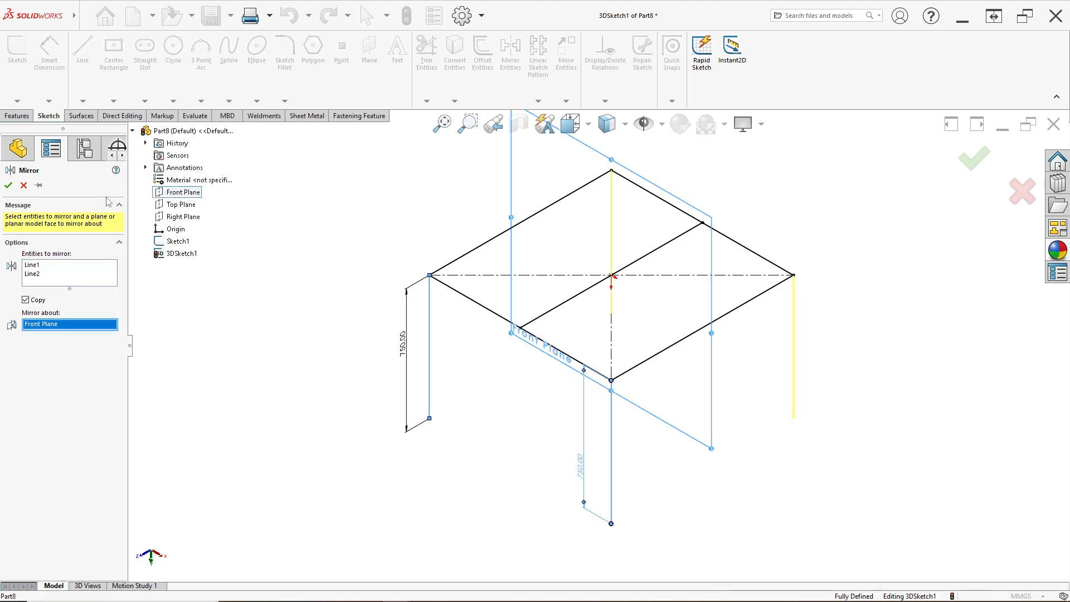
click(9, 186)
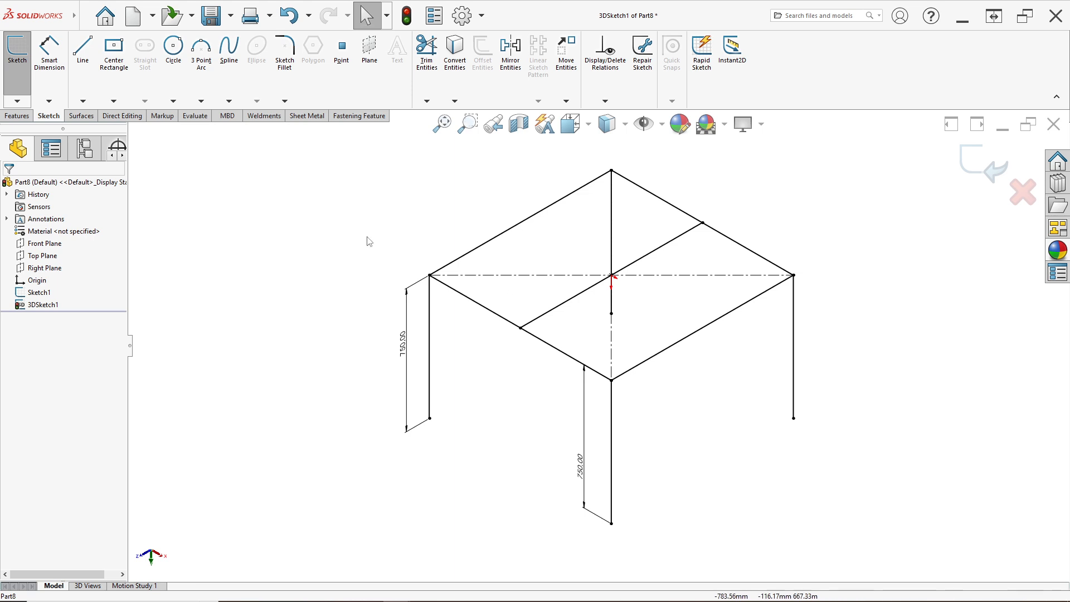
- Draw a diagonal brace line about 323 mm long from the rectangle's front-left edge to the left corner leg
click(77, 77)
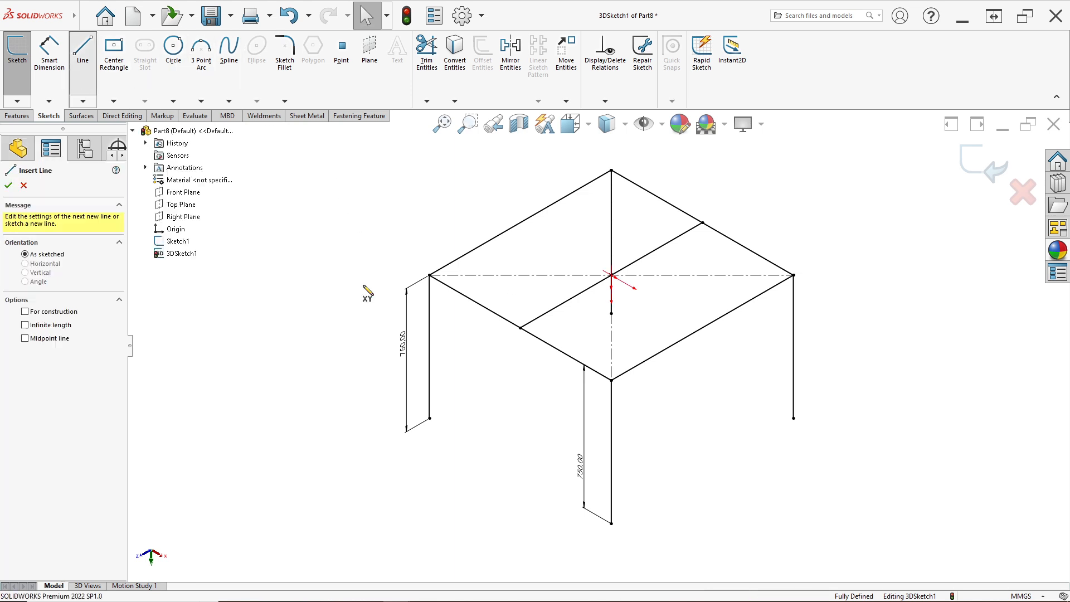
click(461, 293)
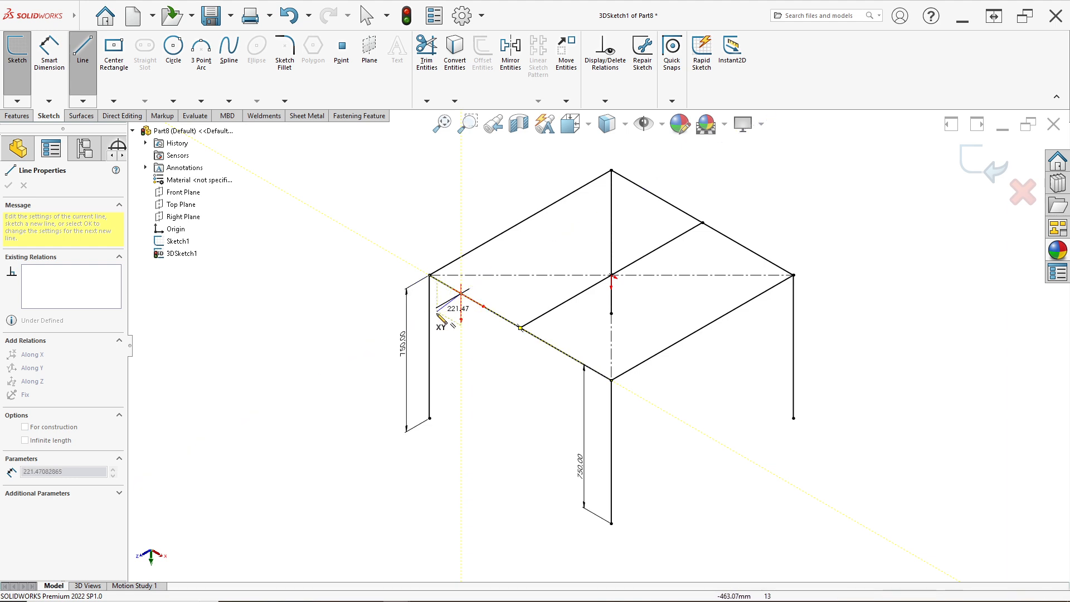
click(430, 326)
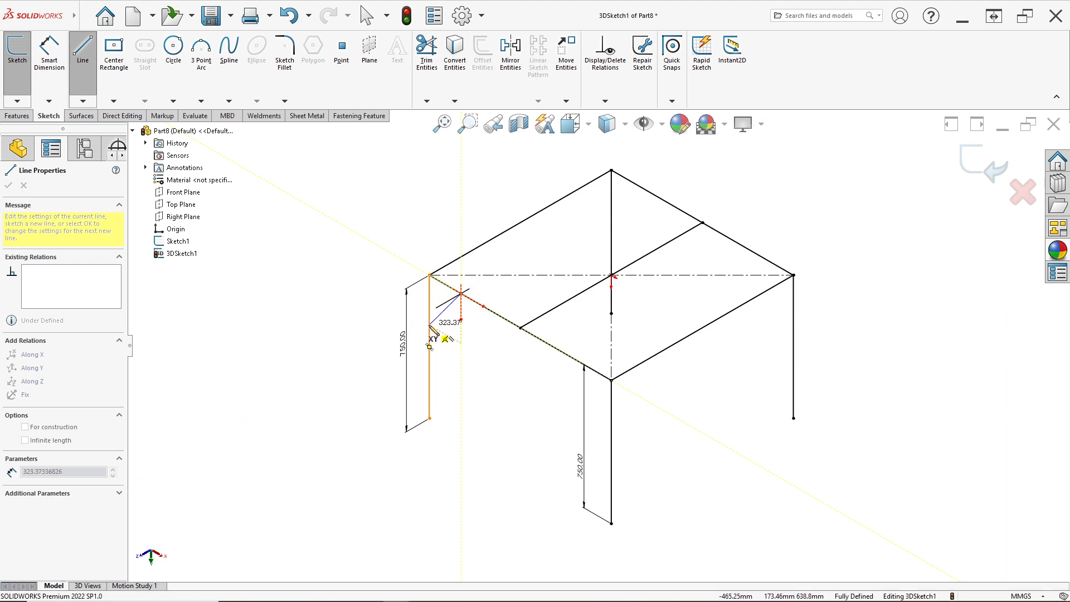
key(Escape)
key(f)
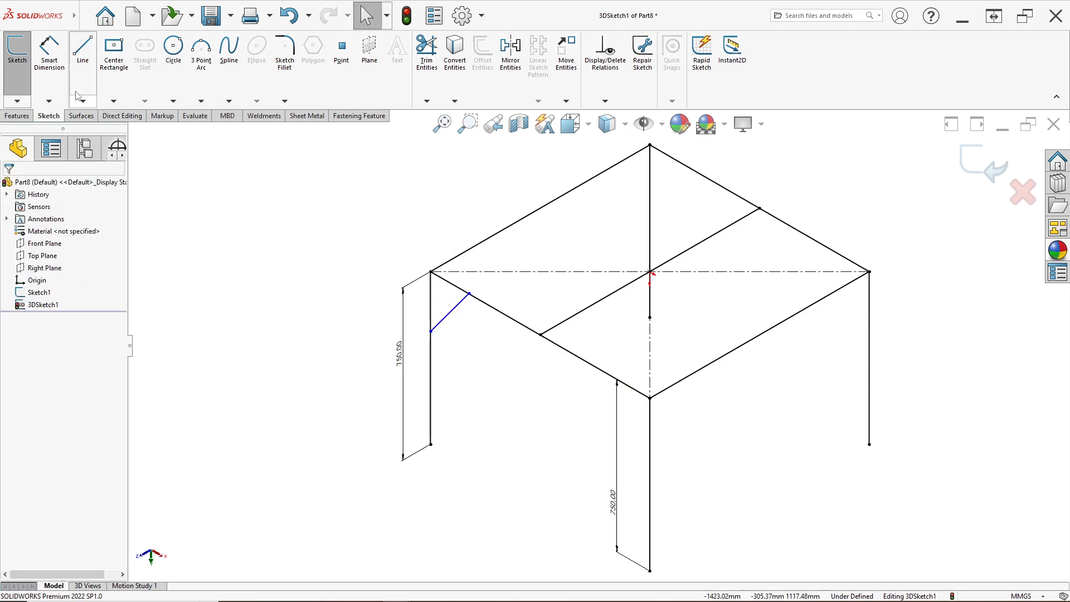
- Dimension the brace's upper end 300 mm from the rectangle's left corner
click(52, 55)
click(431, 273)
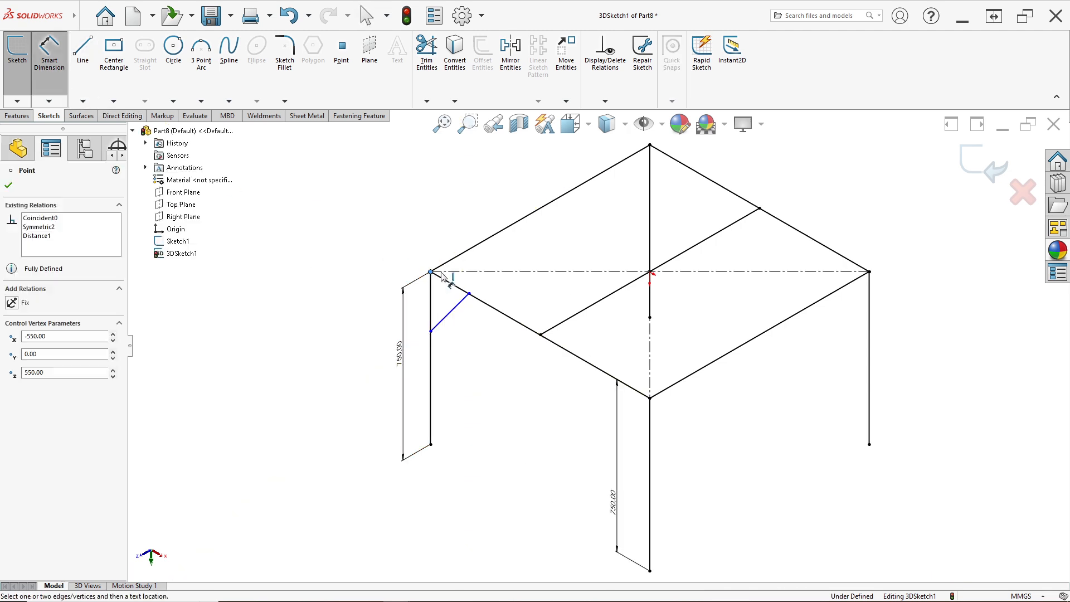
click(469, 295)
click(508, 268)
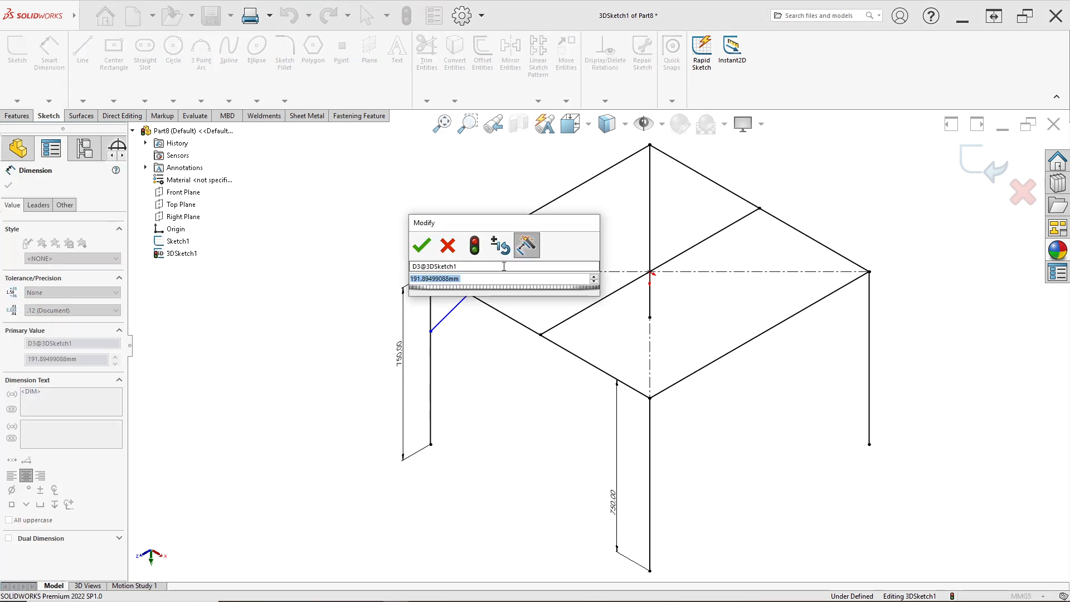
text(300)
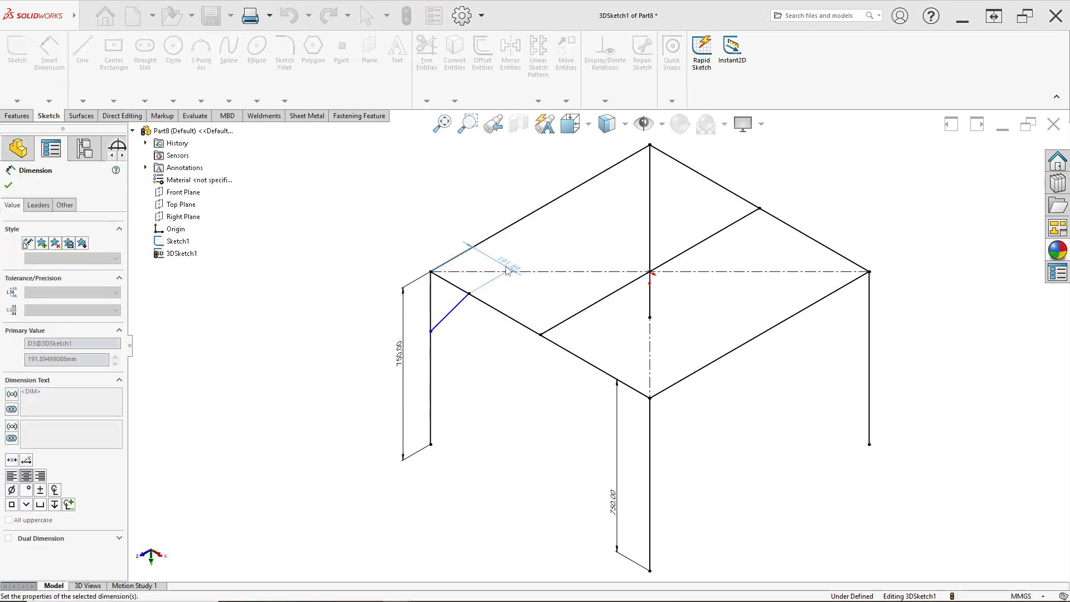
key(Return)
- Dimension the brace's lower end on the leg 300 mm below the rectangle's left corner
click(432, 273)
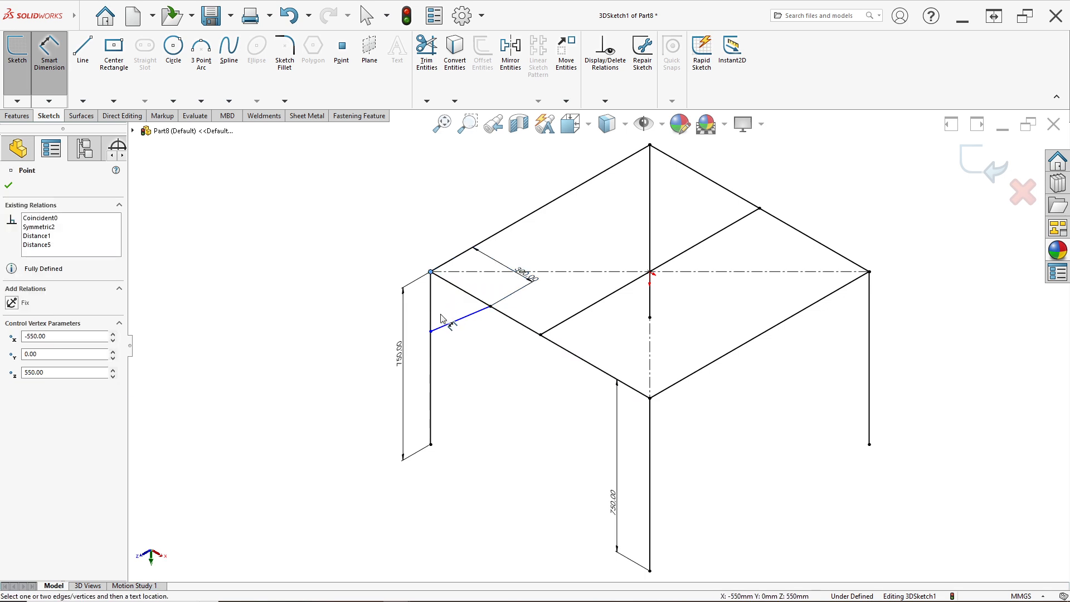
click(431, 332)
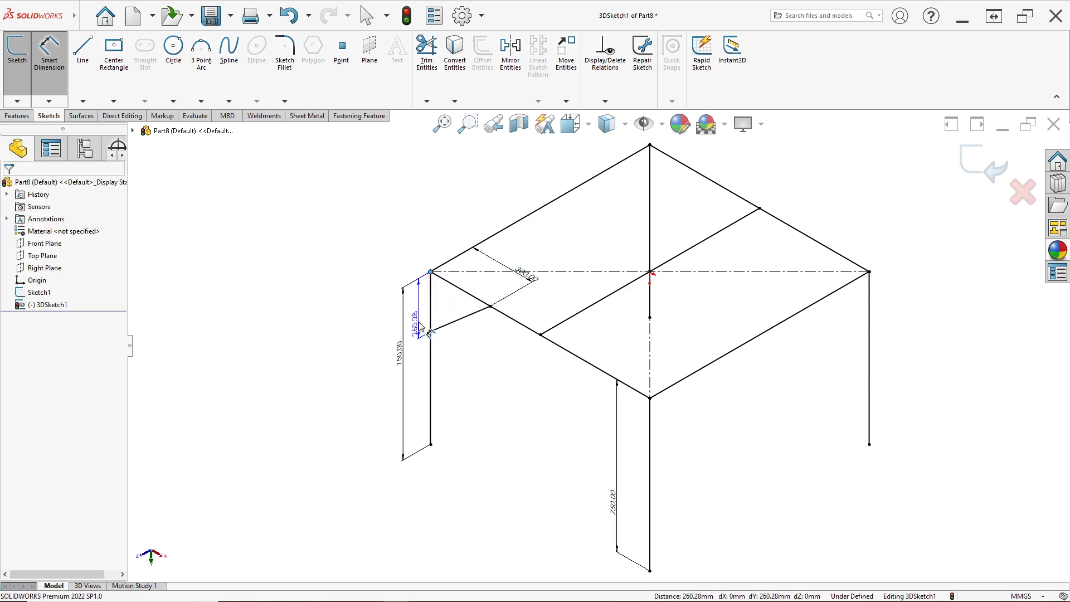
click(417, 312)
text(300)
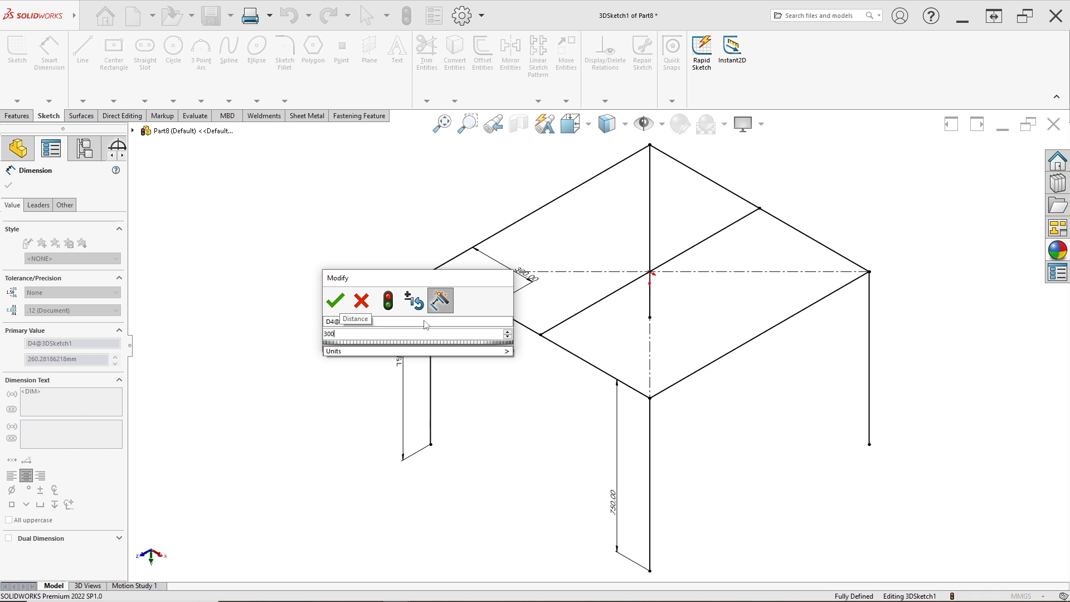
key(Return)
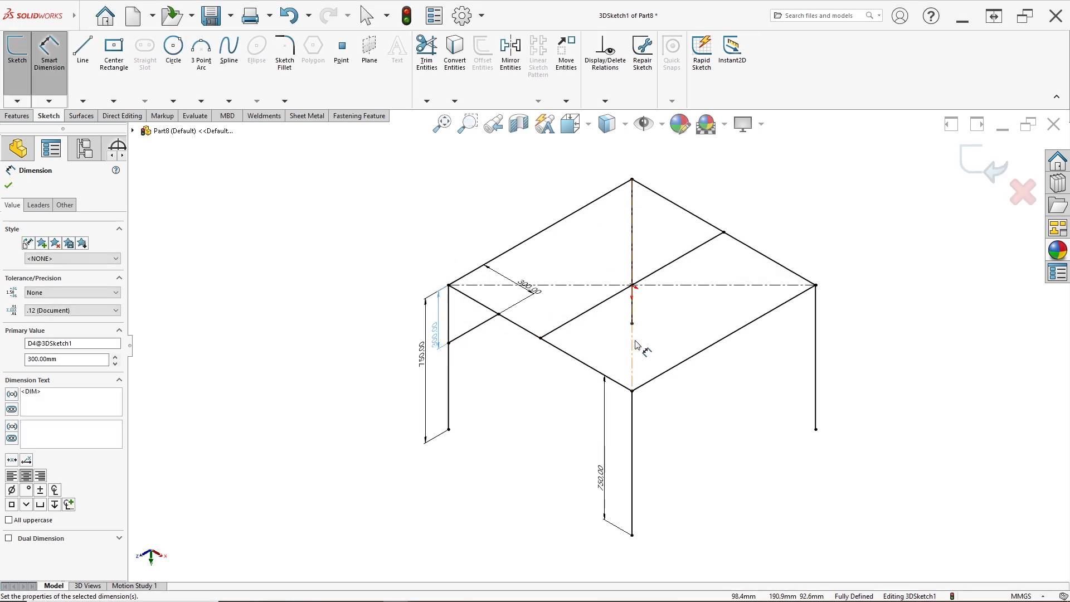
- Mirror the brace line about the Right Plane onto the front corner leg
click(510, 50)
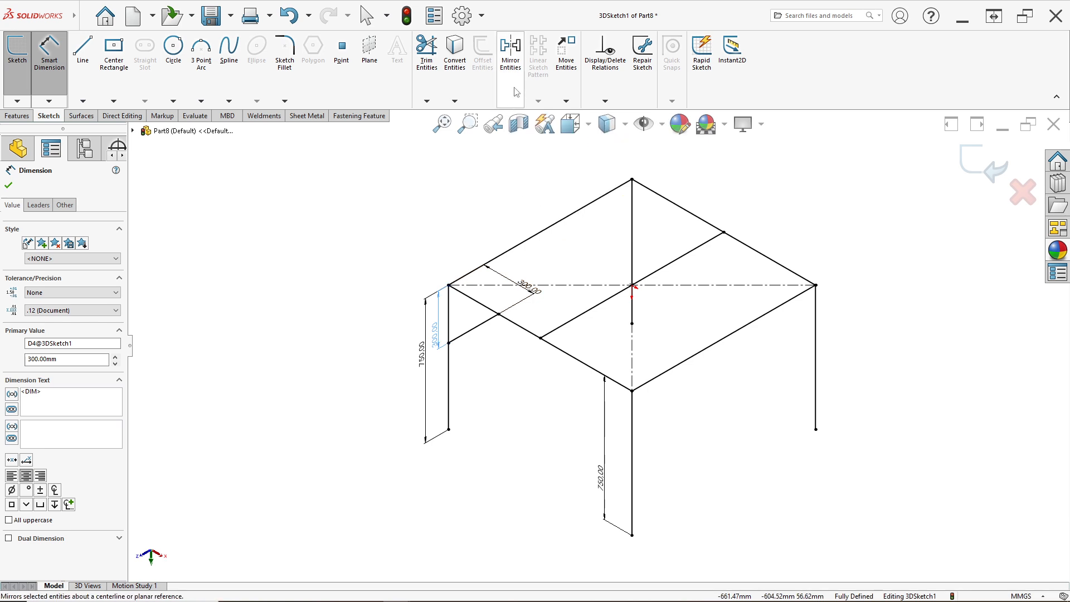
click(474, 329)
click(71, 316)
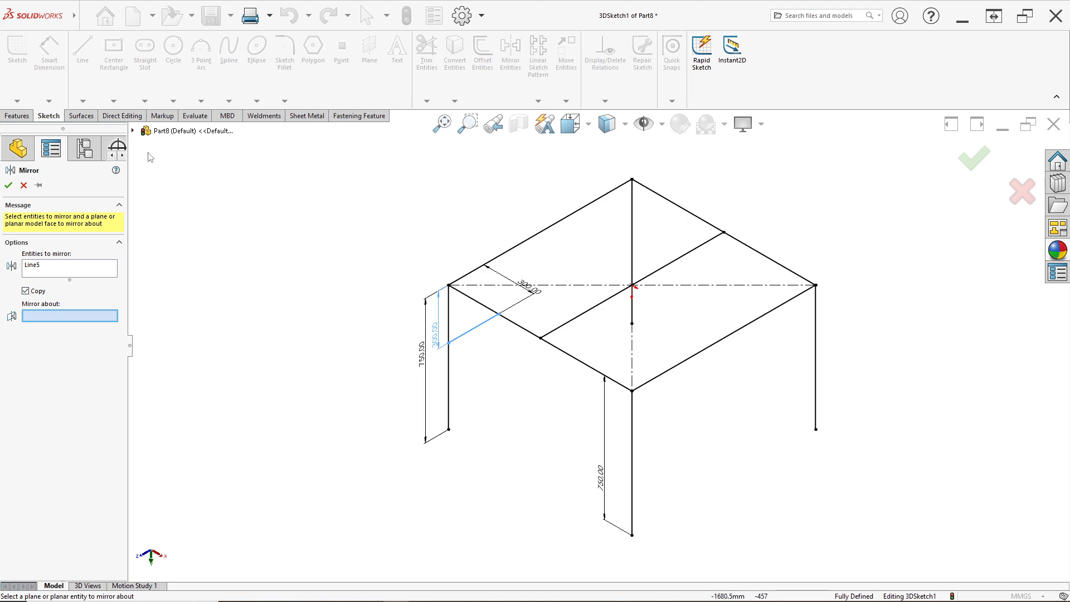
click(134, 132)
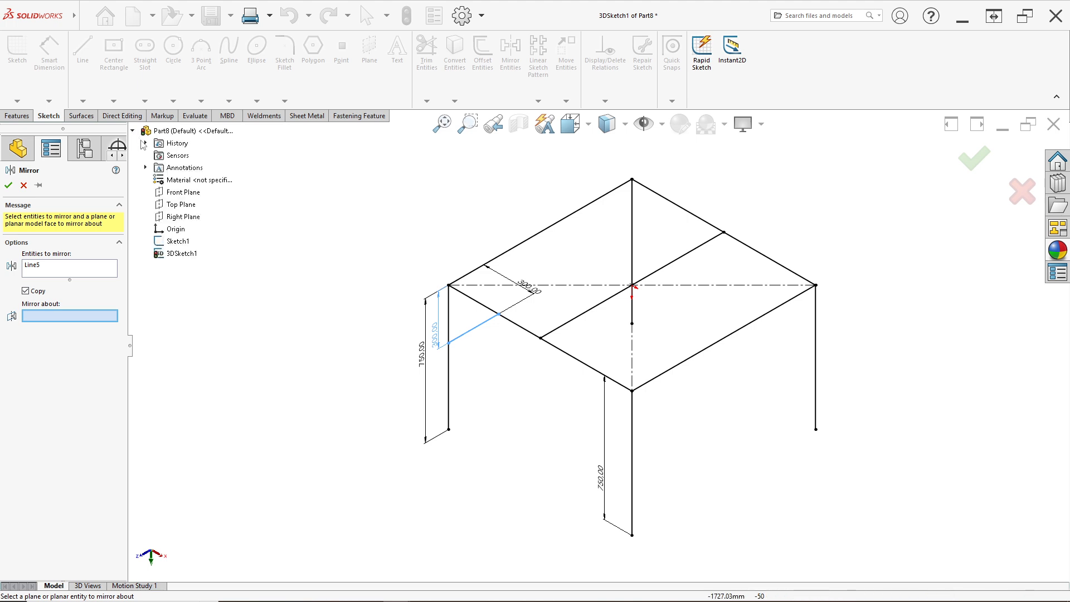
click(189, 217)
click(8, 186)
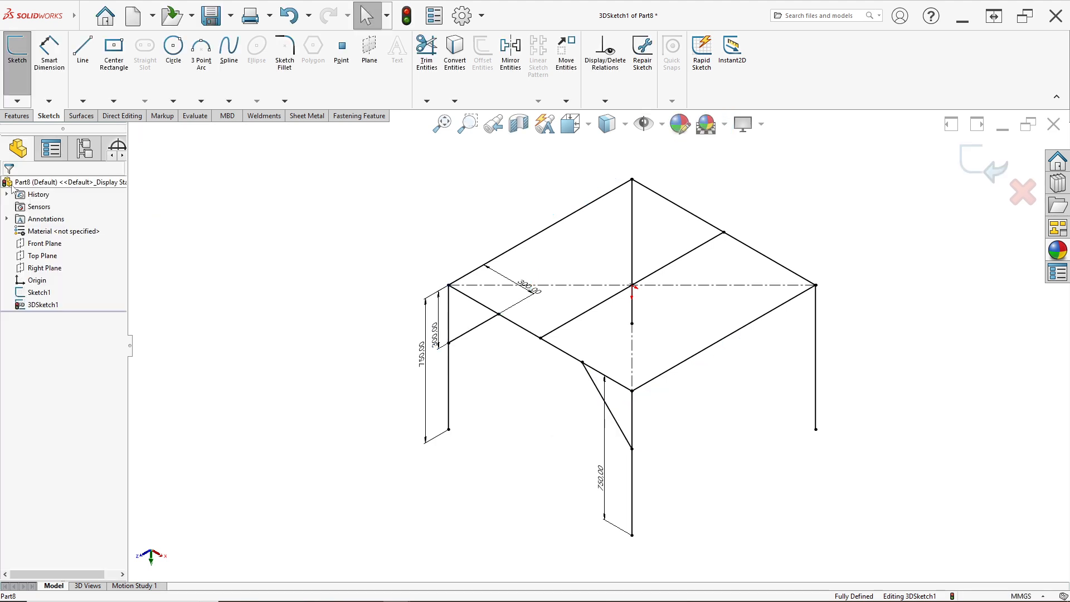
- Mirror both brace lines about the Front Plane onto the two legs on the opposite side
click(504, 91)
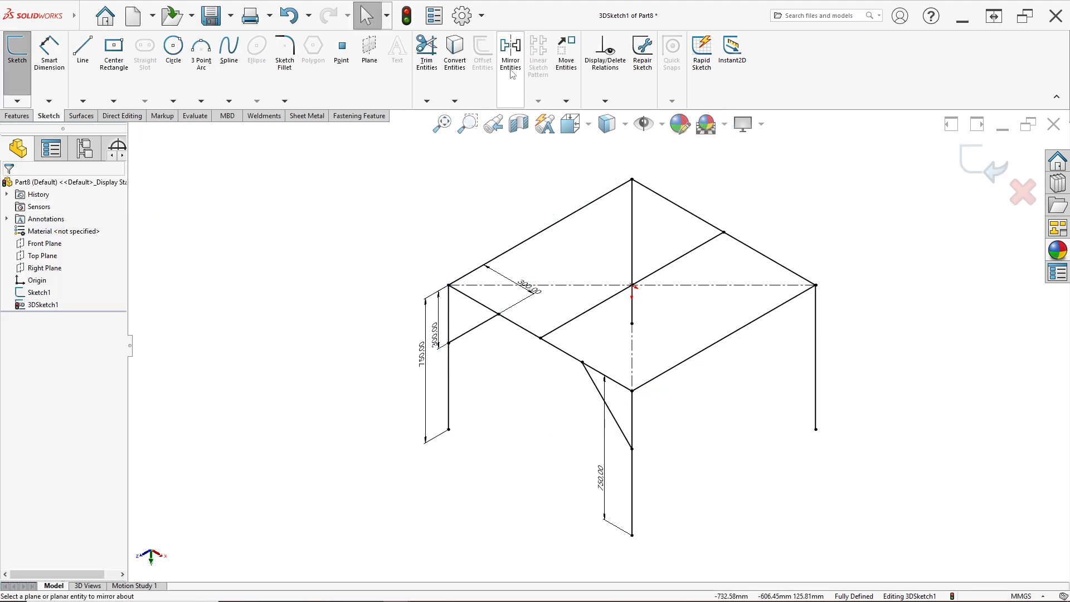
click(512, 77)
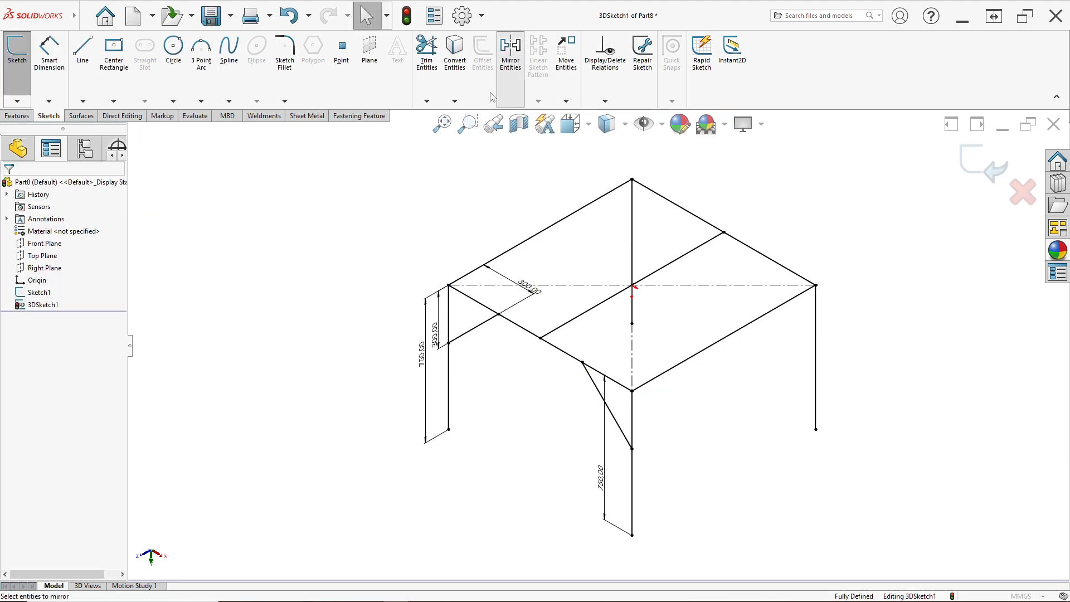
click(486, 322)
click(597, 388)
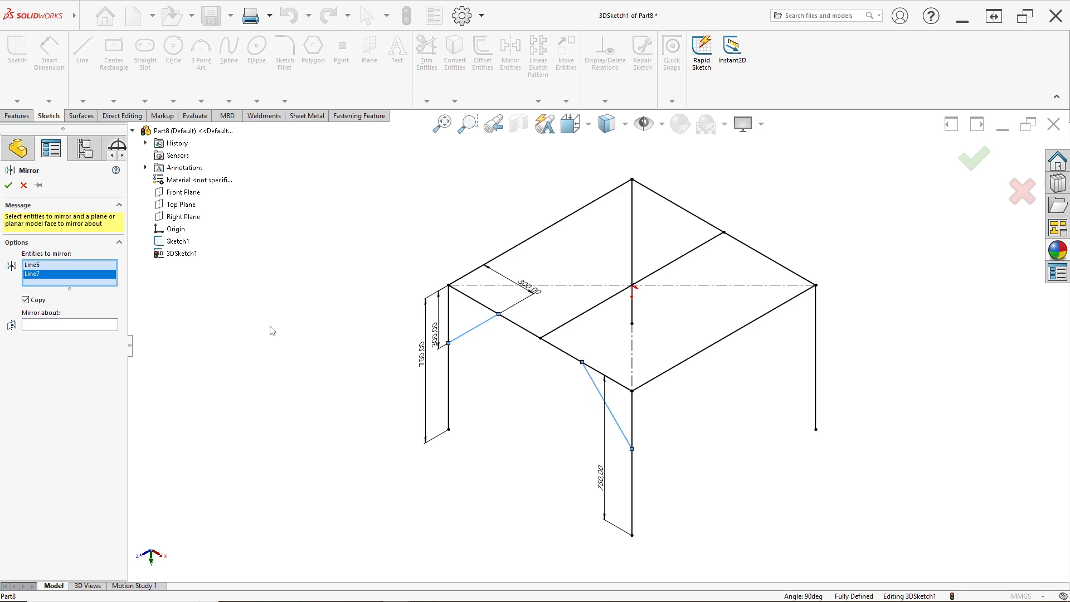
click(84, 327)
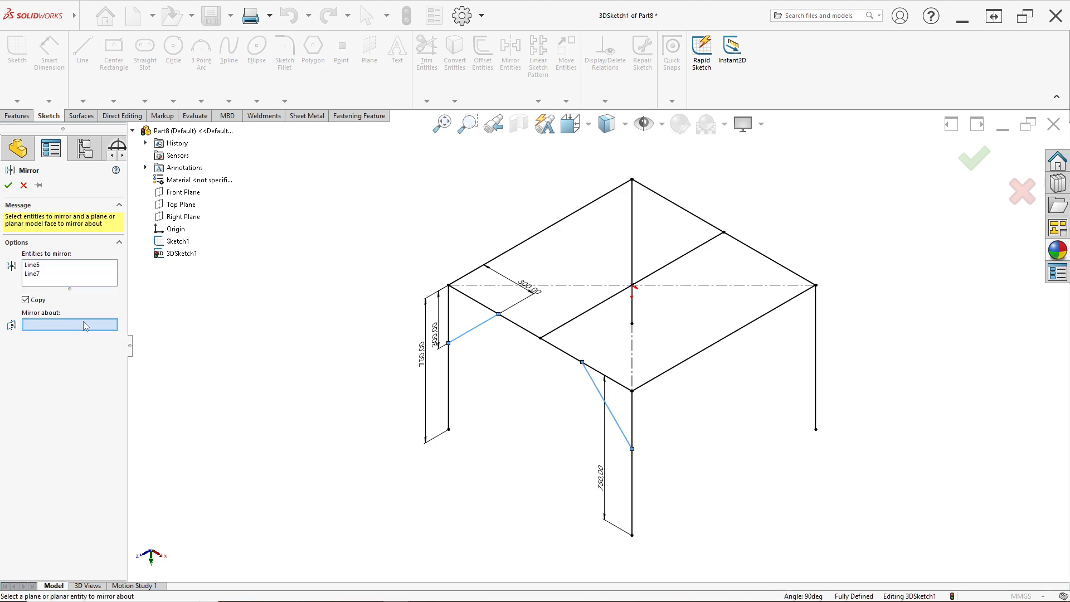
click(184, 191)
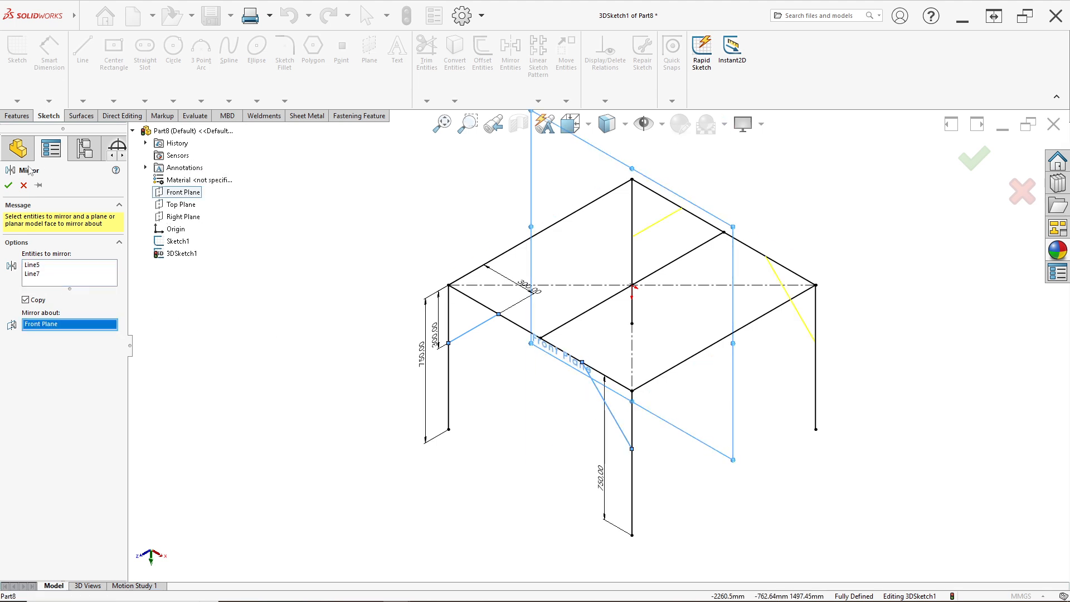
click(9, 185)
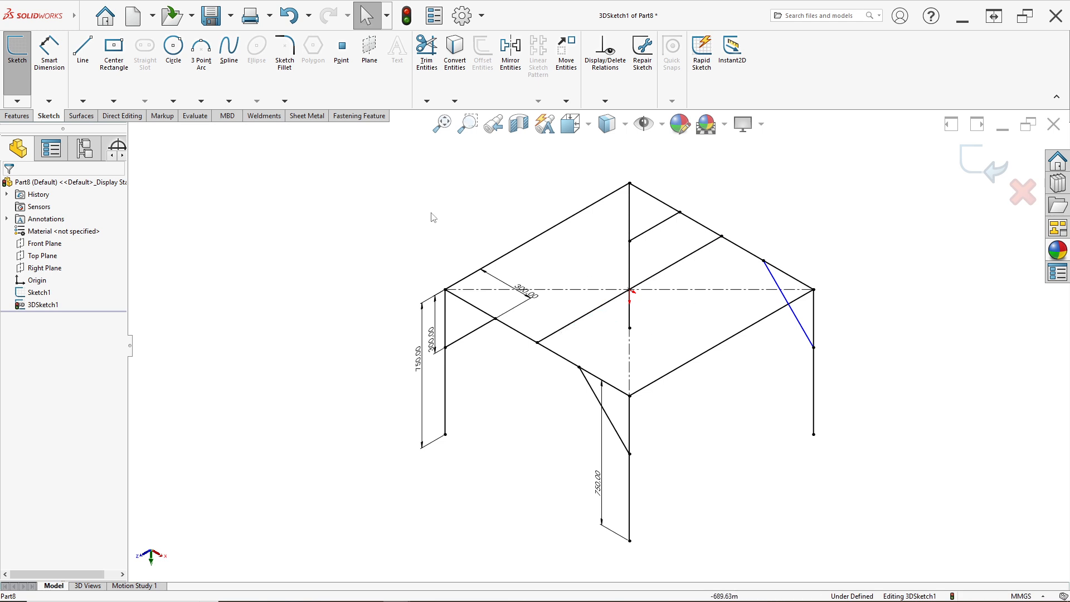
- Finish the 3D sketch and set up a structural member with iso standard, square tube type and 80 x 80 x 5 size
click(264, 126)
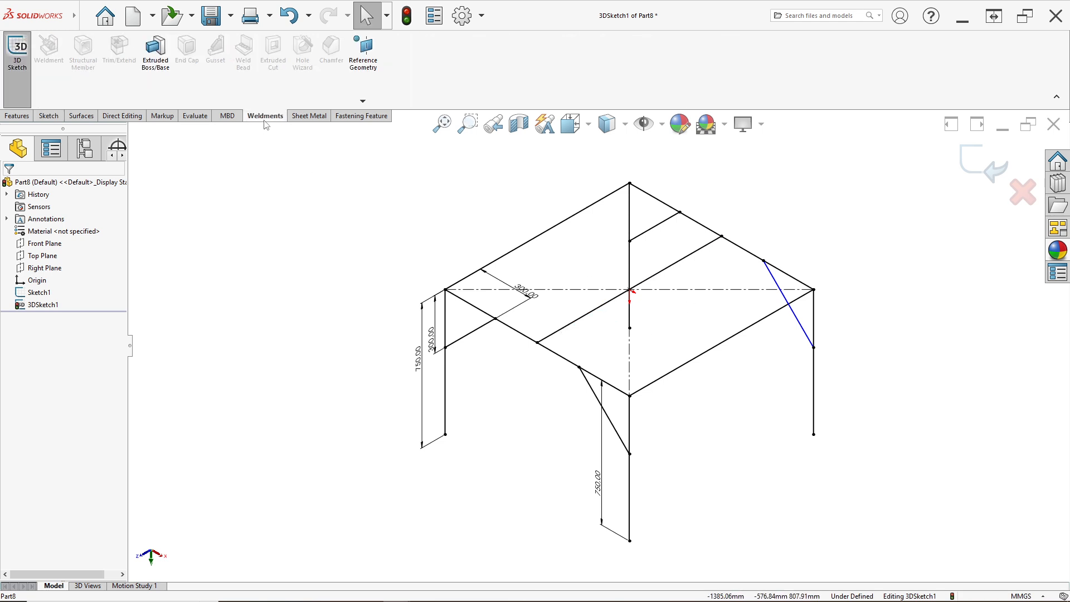
click(970, 167)
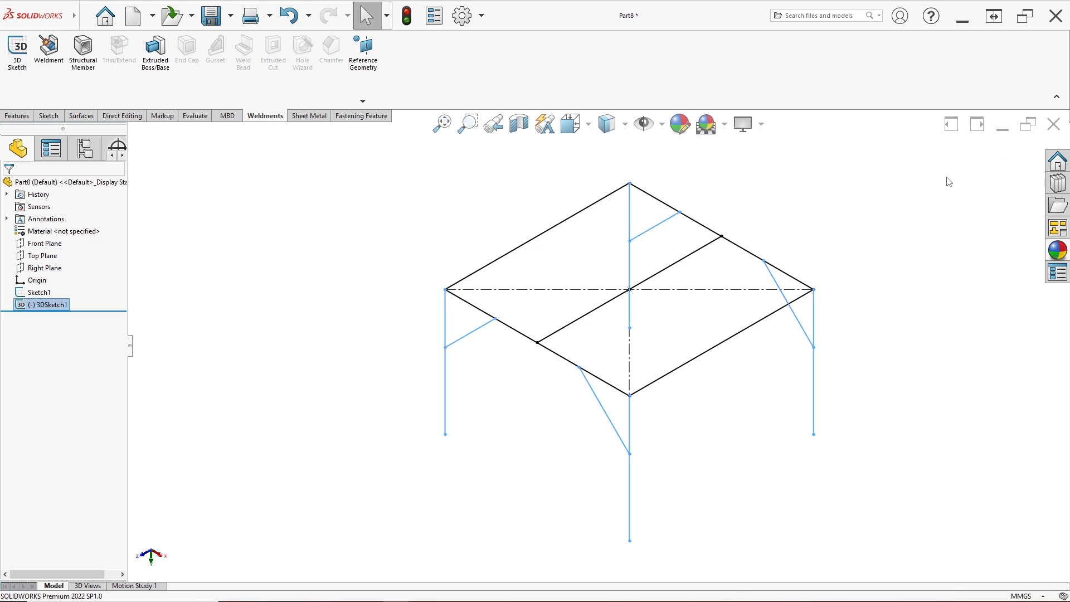
click(88, 84)
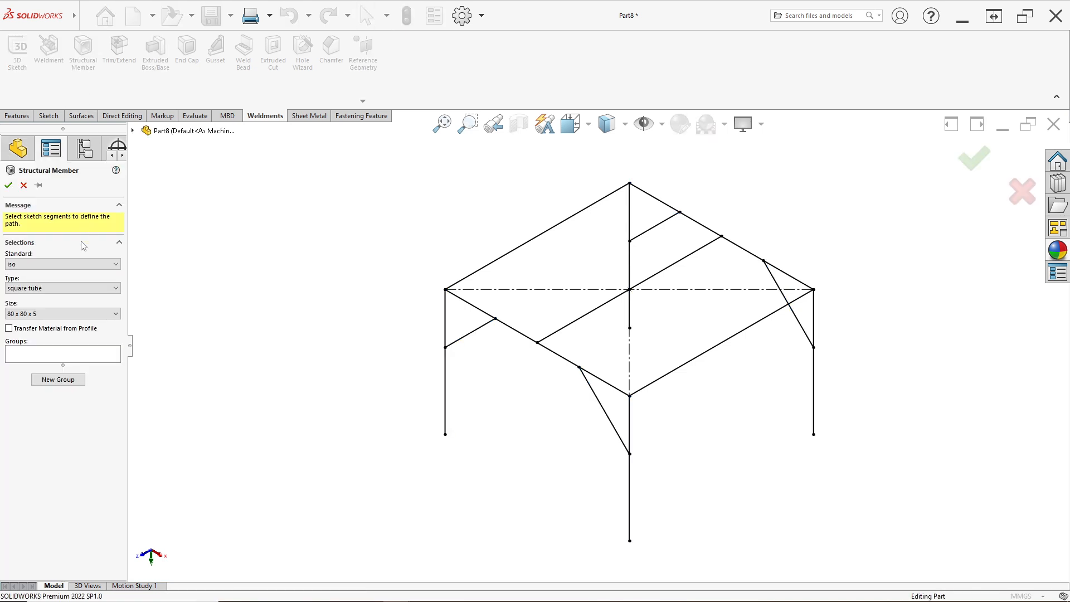
click(78, 264)
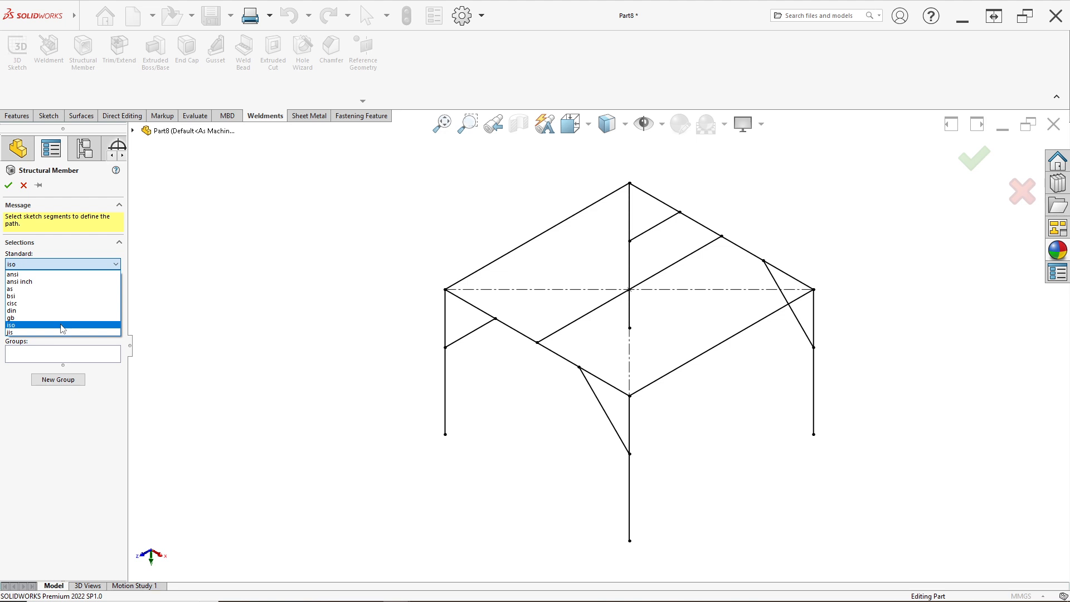
click(63, 328)
click(76, 288)
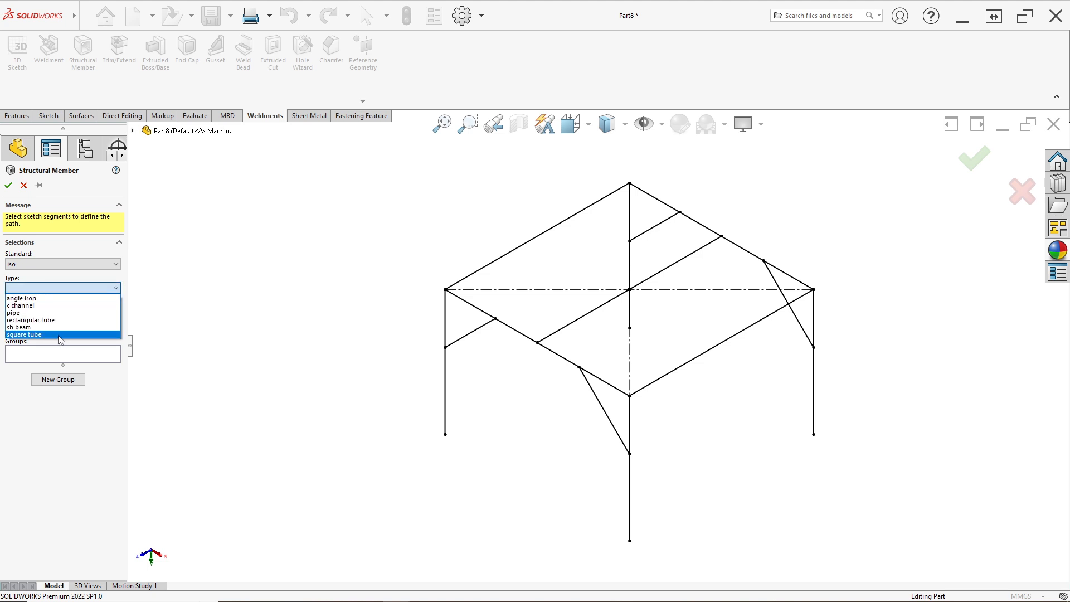
click(59, 334)
click(63, 313)
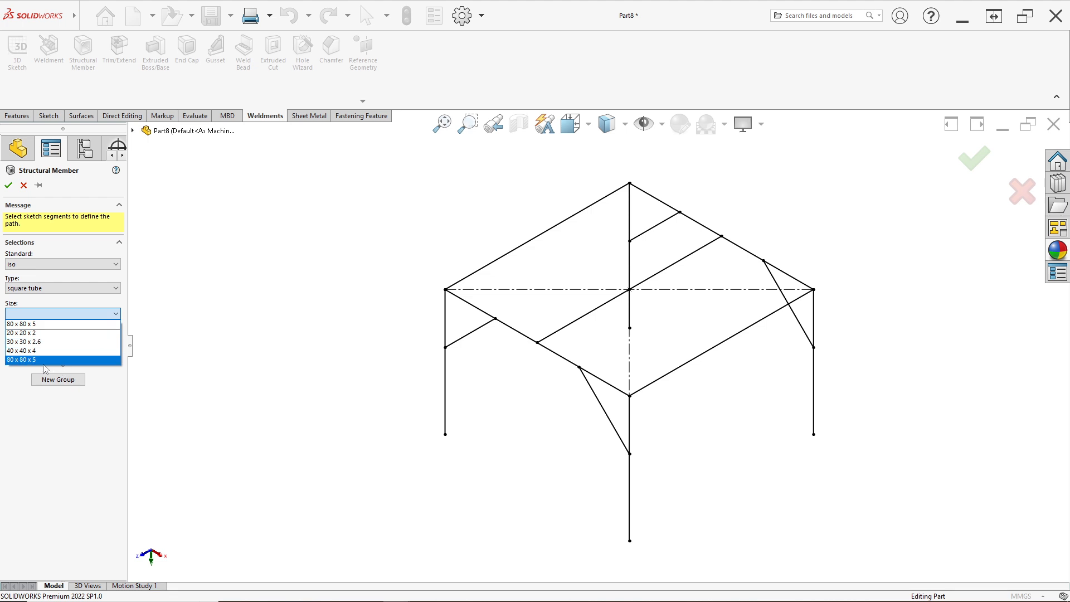
click(45, 359)
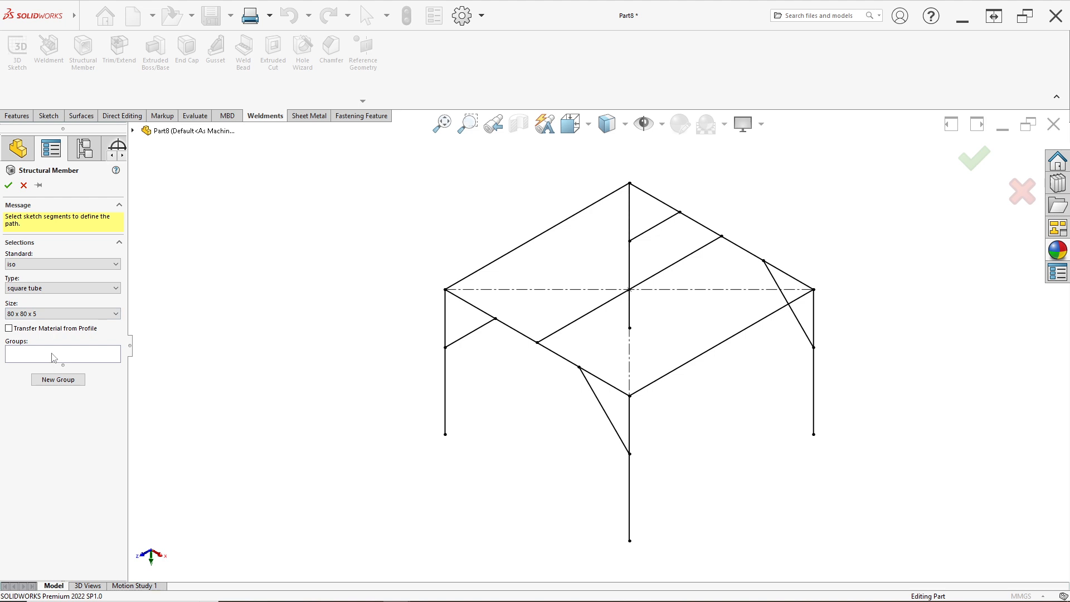
- Assign the four sides of the tabletop rectangle to the structural member's first group
click(54, 357)
scroll(539, 356, down, 2)
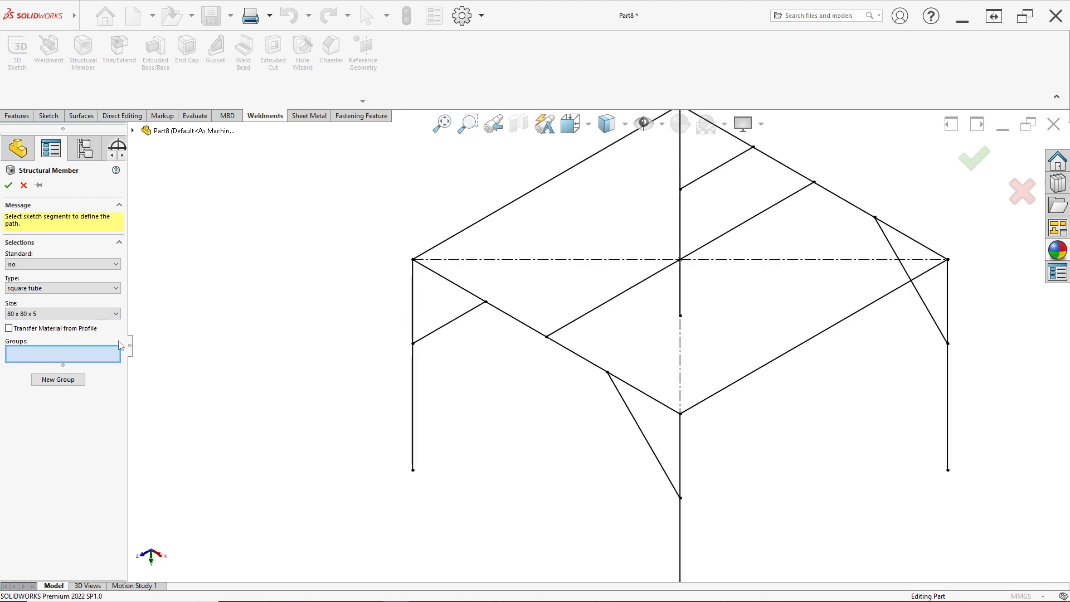
click(532, 336)
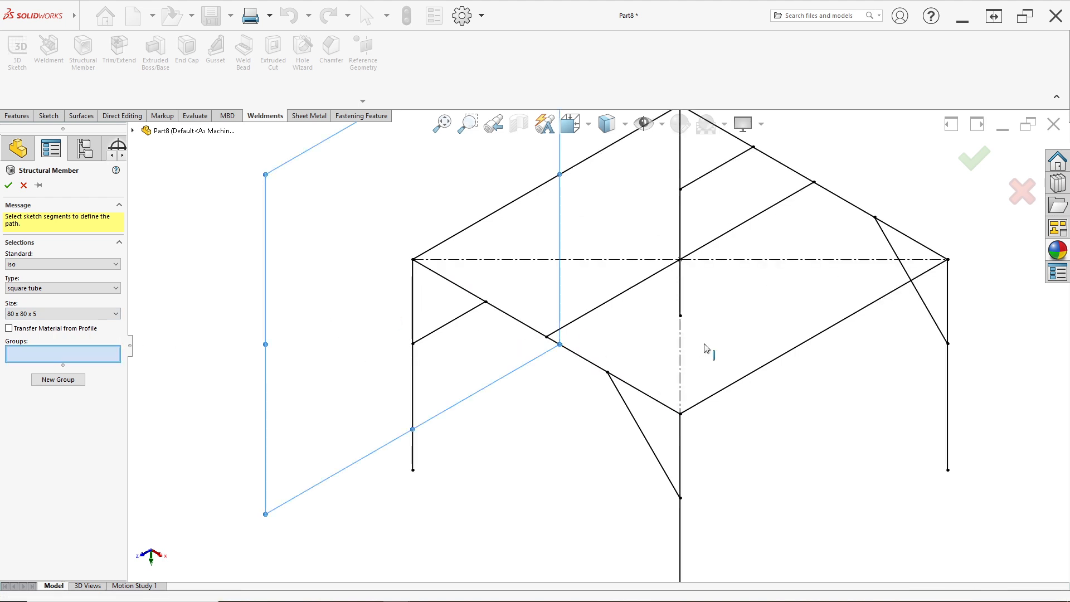
click(785, 359)
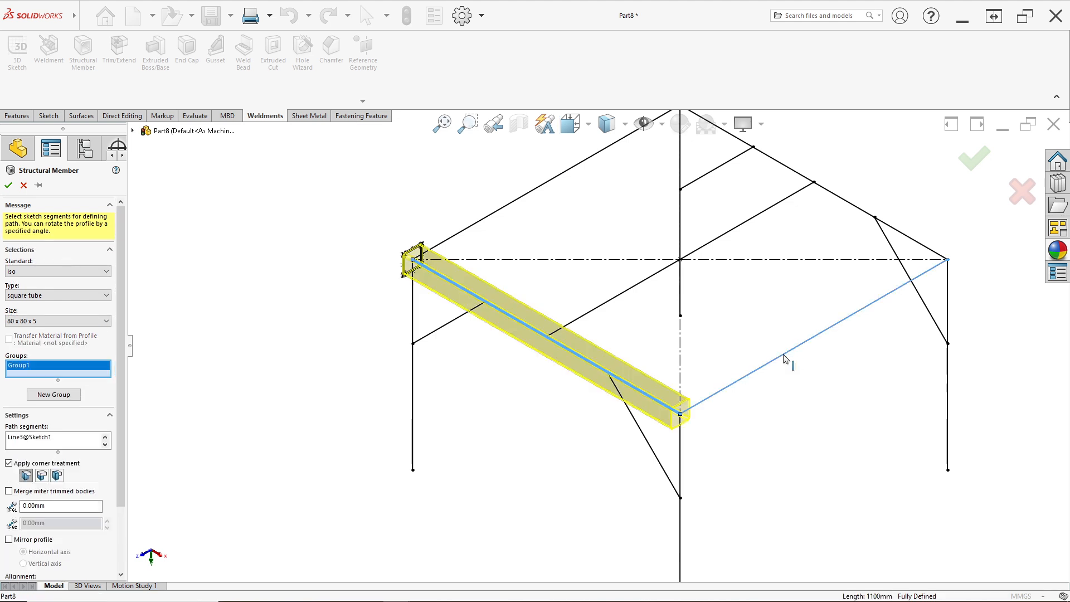
click(850, 199)
click(567, 175)
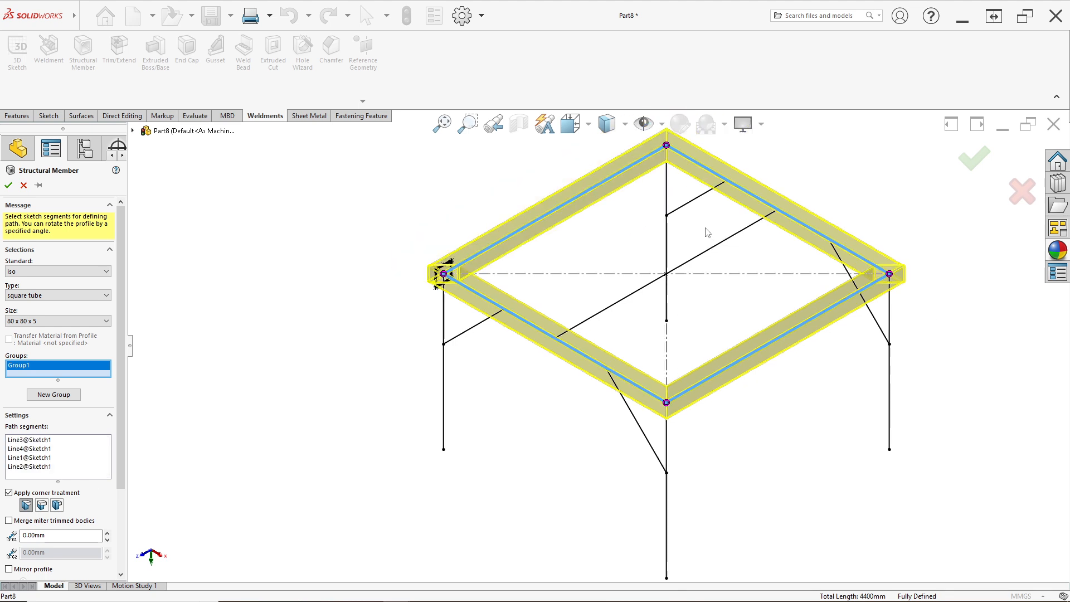
scroll(702, 234, up, 1)
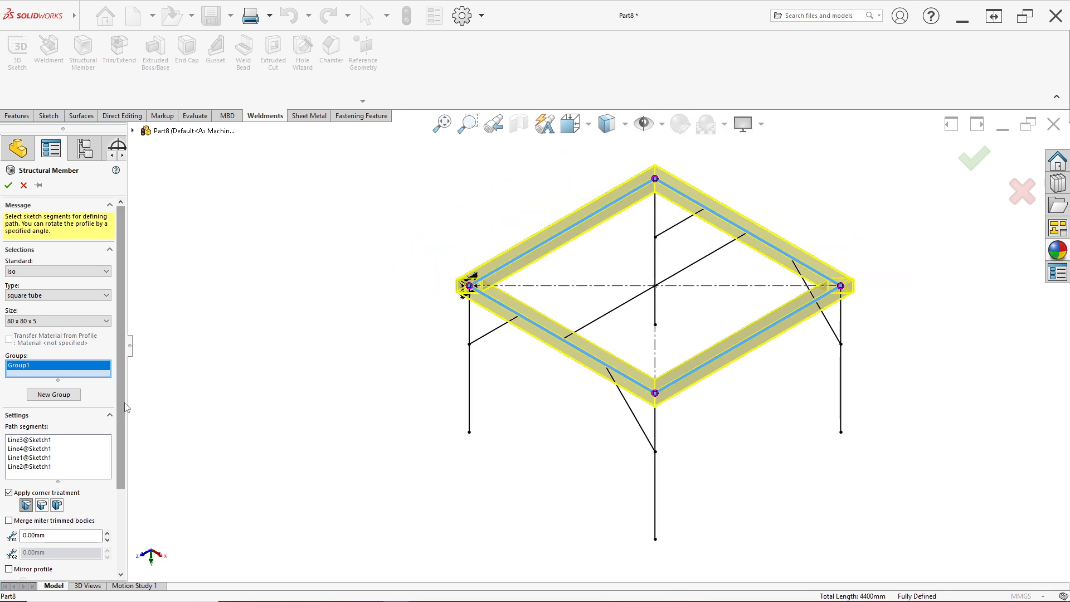
- Try the two alternative corner treatments on the rectangle group and return it to End Miter
scroll(61, 401, down, 3)
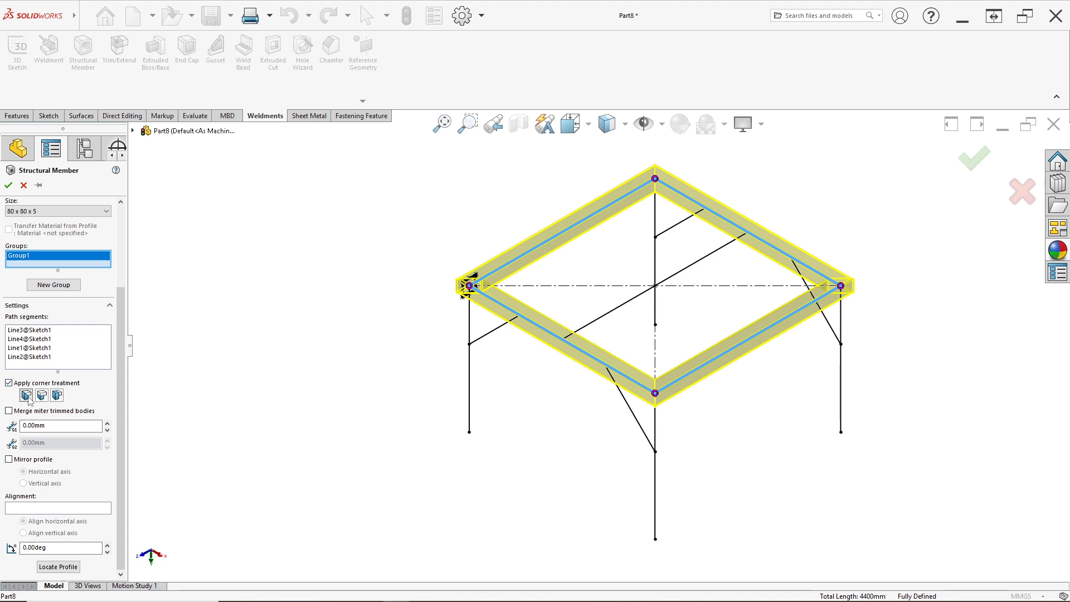
click(42, 395)
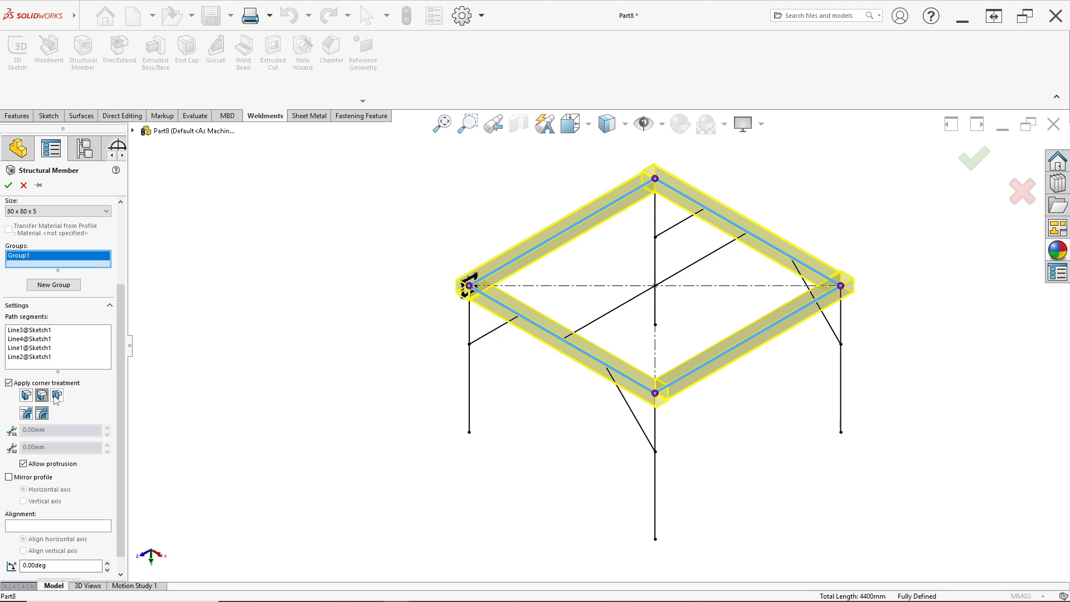
click(57, 396)
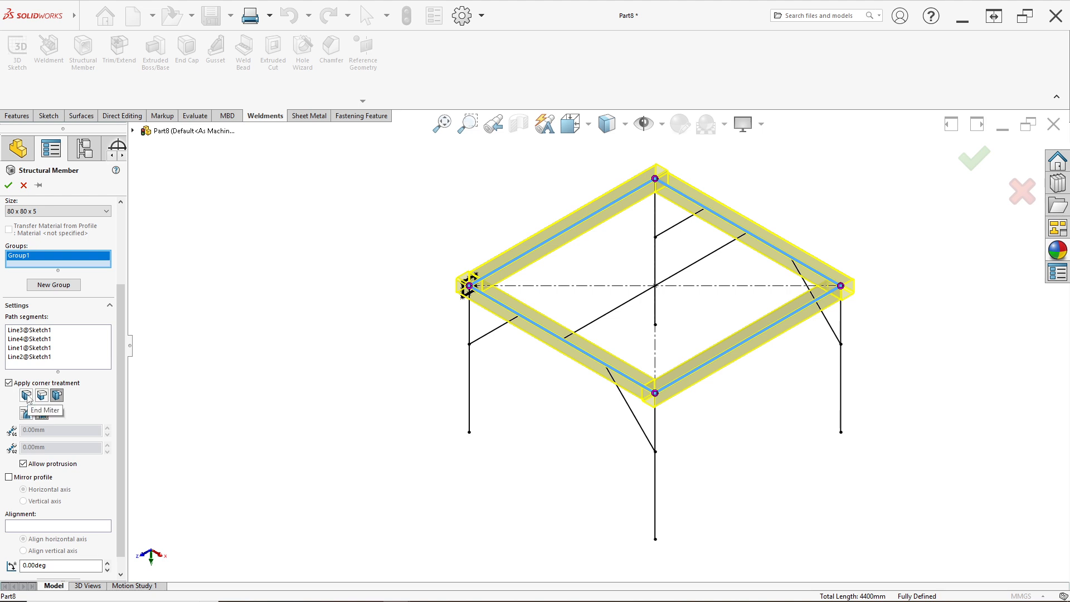
click(27, 396)
- Create a second structural member group from the four vertical leg lines
scroll(674, 438, down, 3)
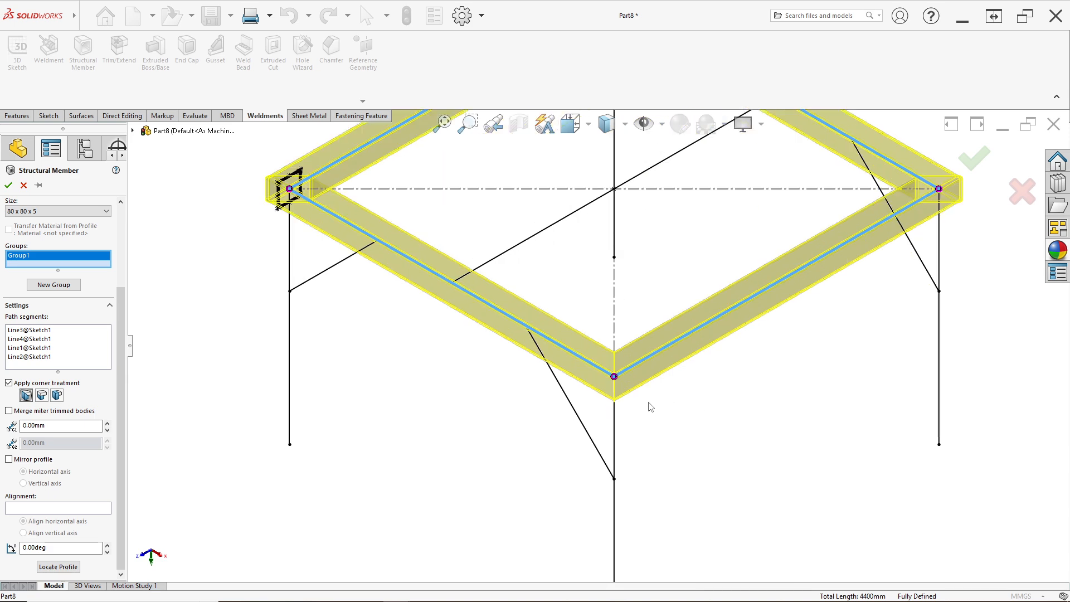
click(62, 287)
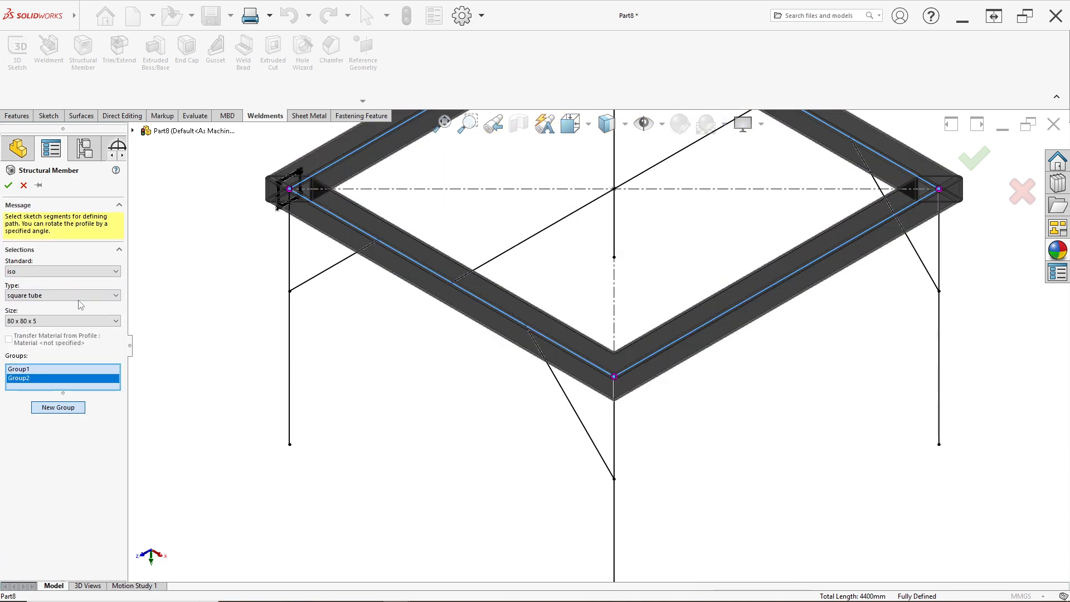
click(615, 434)
click(940, 287)
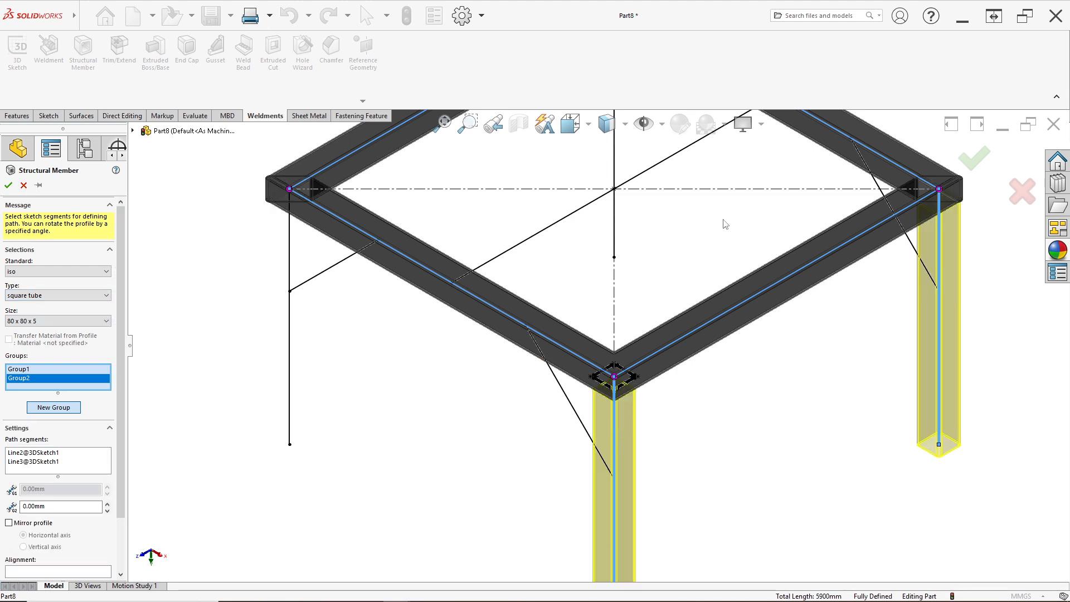
scroll(599, 343, up, 3)
middle_drag(615, 202, 619, 202)
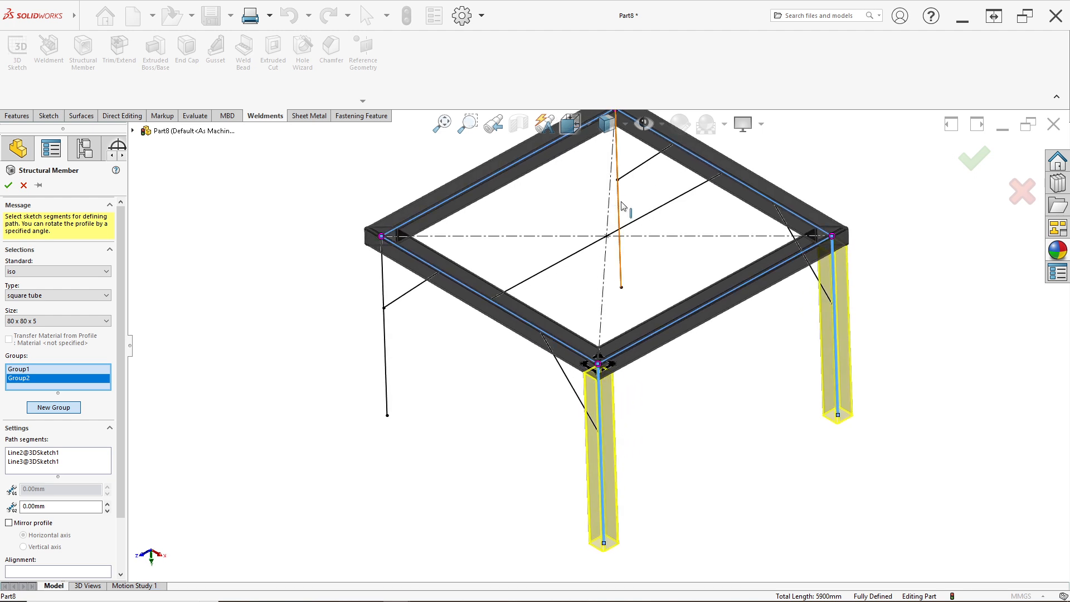
click(620, 223)
scroll(598, 345, up, 3)
click(481, 318)
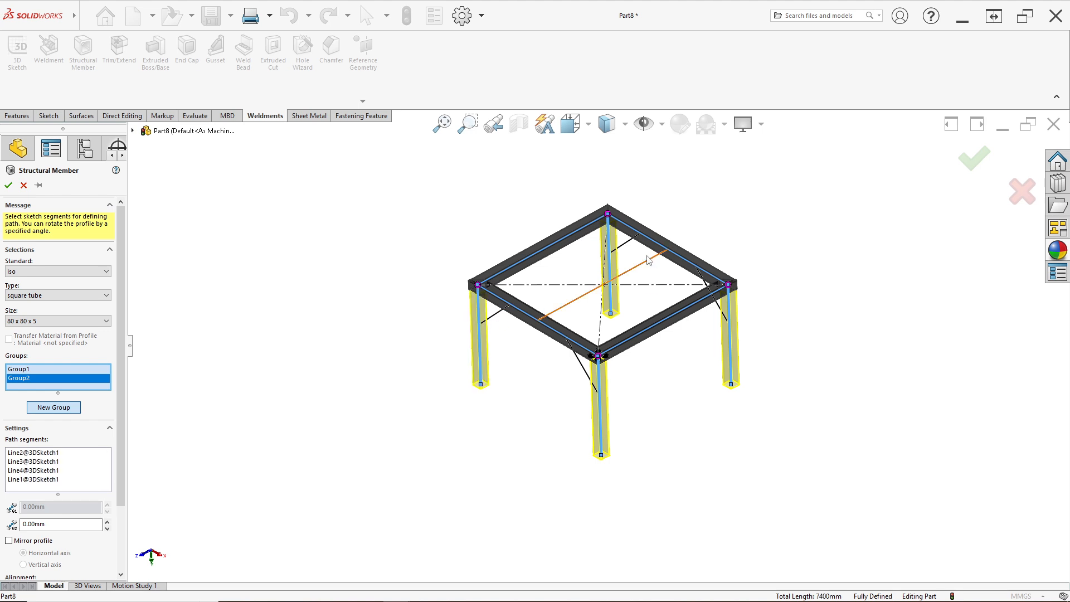
- Create a third group from the middle bar line that crosses the rectangle
scroll(485, 384, down, 3)
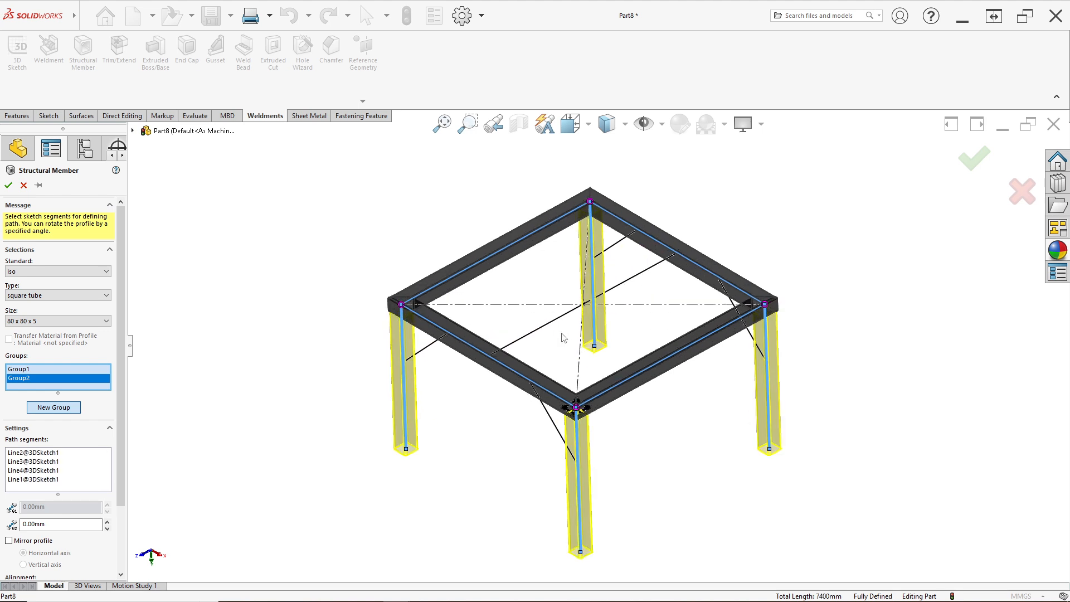
click(61, 410)
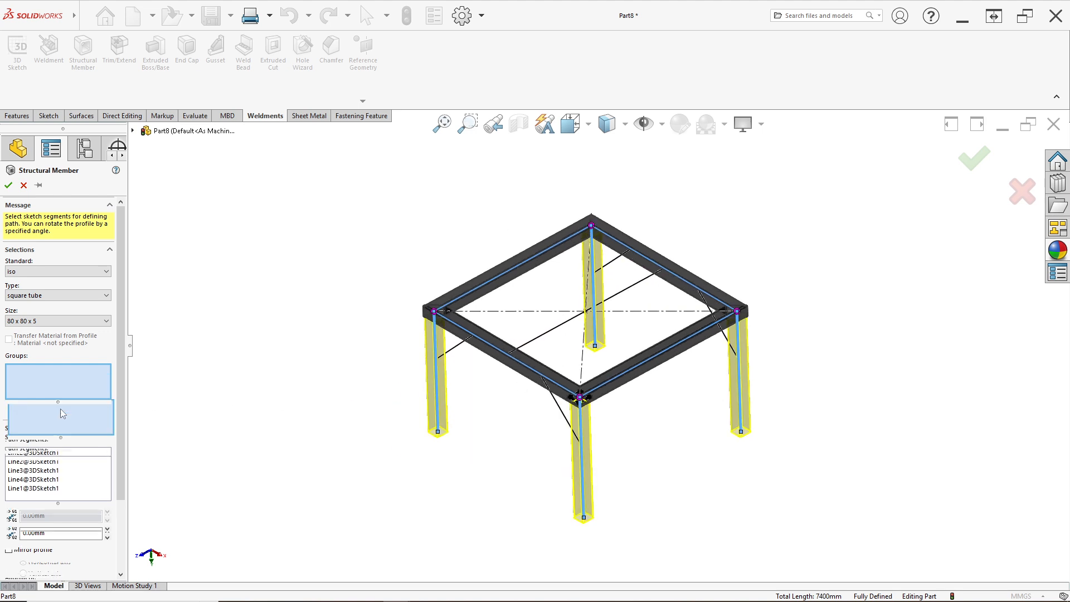
click(533, 345)
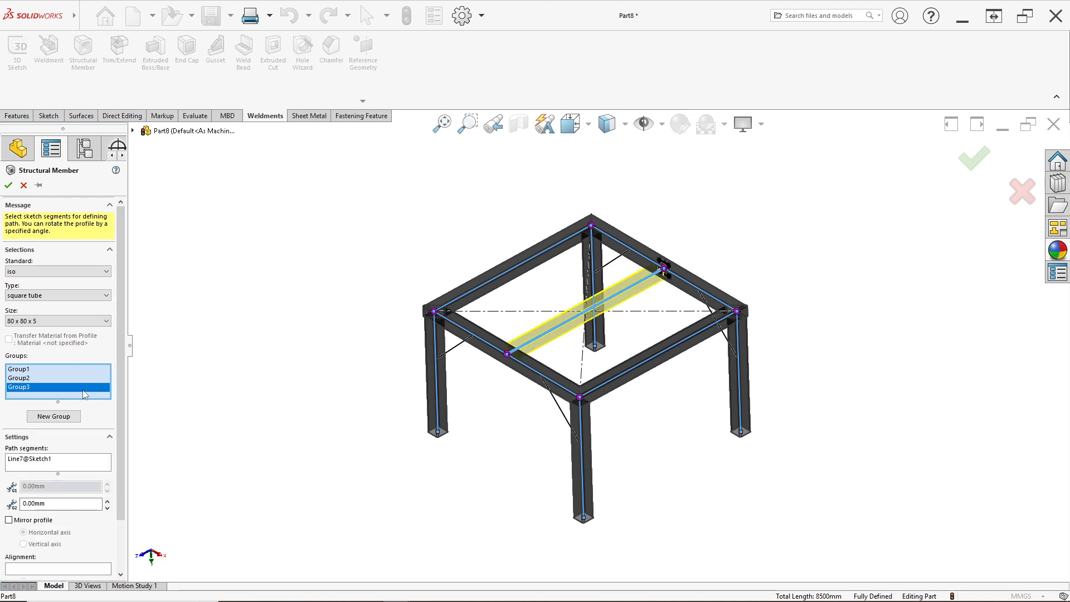
- Create a fourth group from the parallel brace lines on the left and back legs, with its profile rotated 45 degrees
click(65, 418)
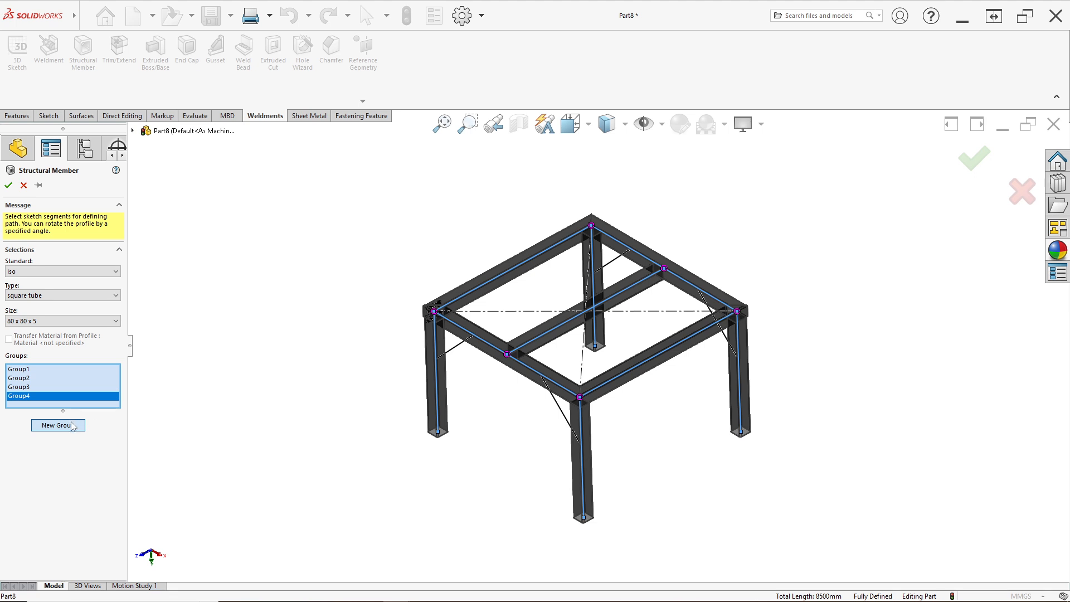
click(455, 353)
scroll(610, 272, down, 2)
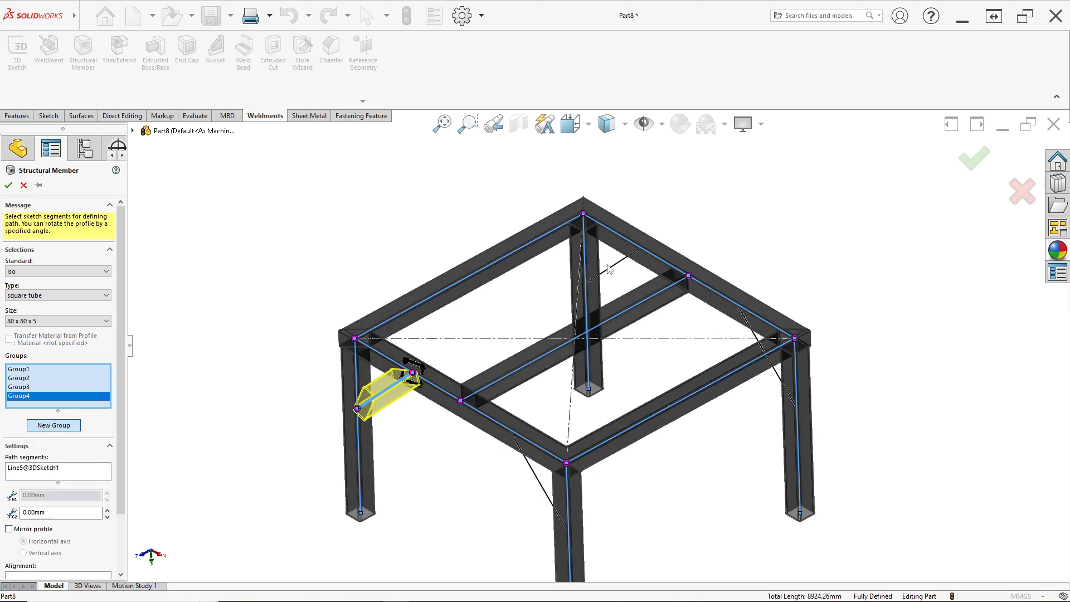
click(611, 270)
scroll(412, 385, down, 2)
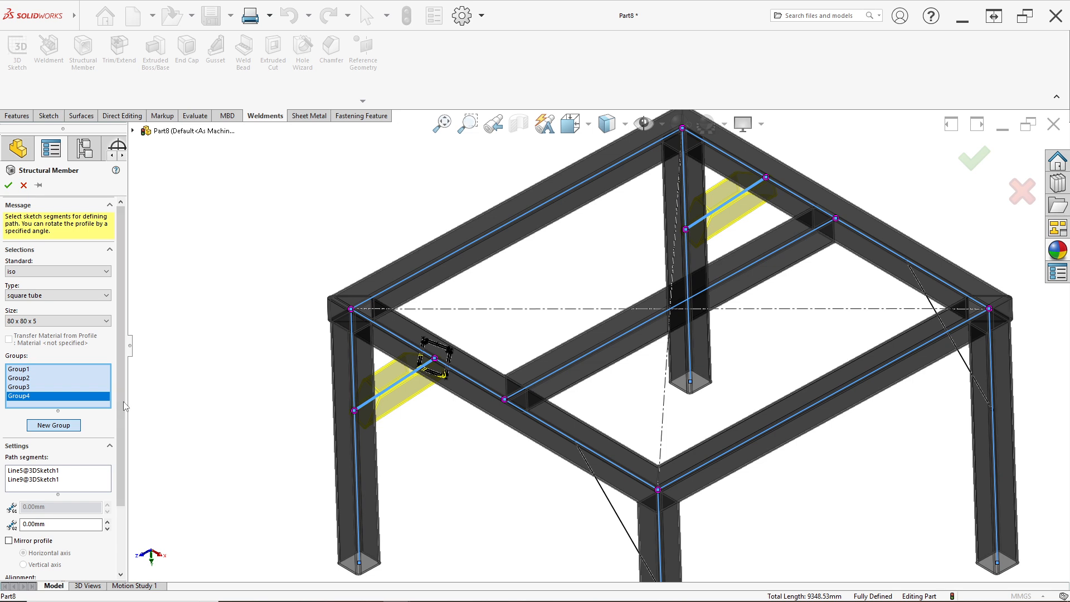
scroll(124, 406, down, 3)
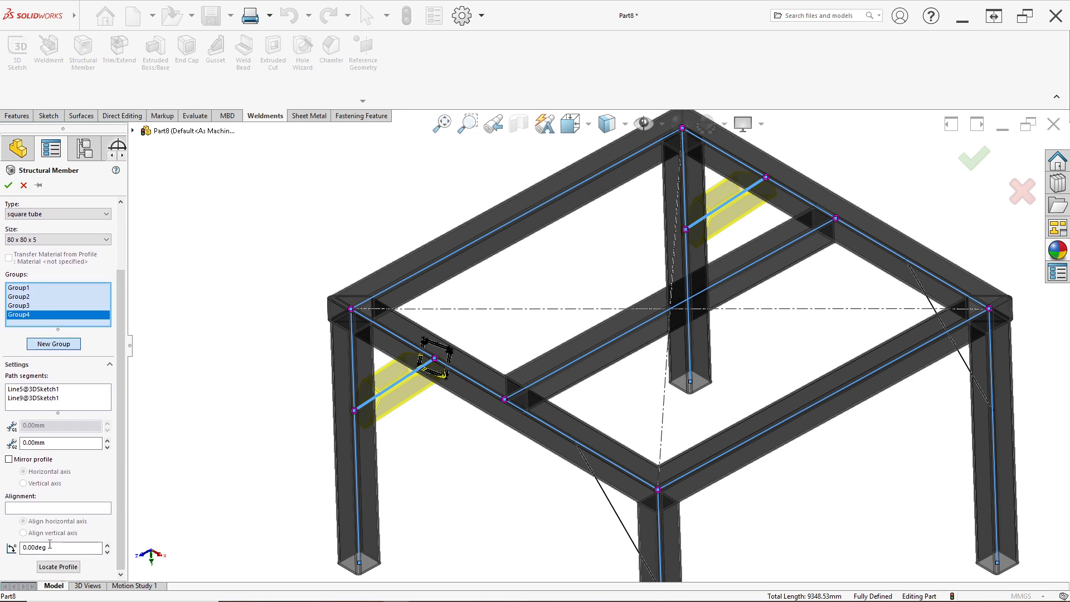
drag(50, 547, 10, 549)
text(45)
key(Return)
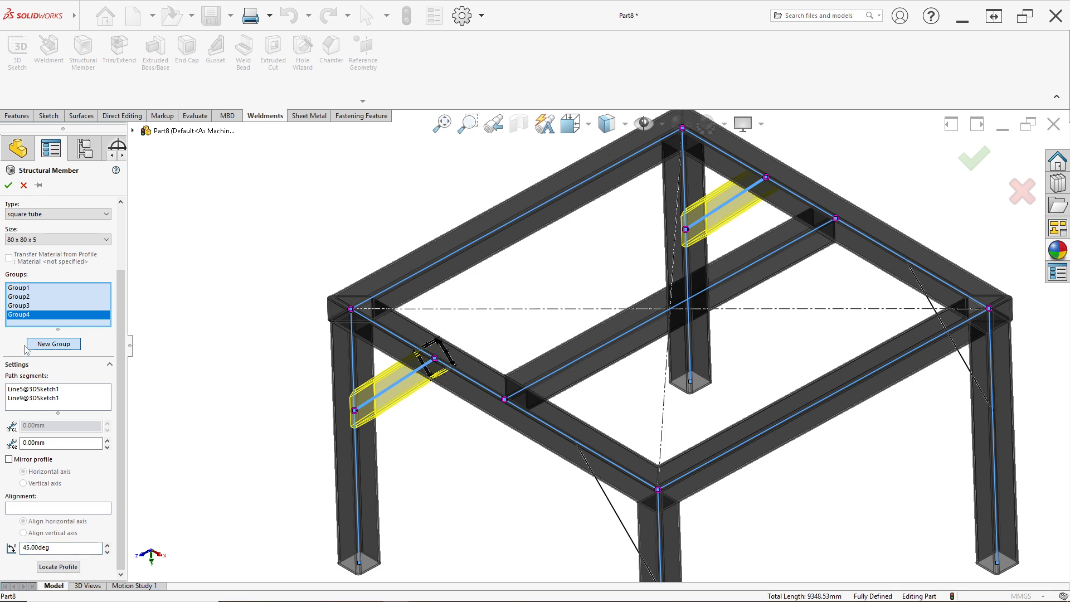
- Create a fifth group from the brace lines on the front and right legs, rotate its profile 45 degrees, and accept the structural member
click(50, 343)
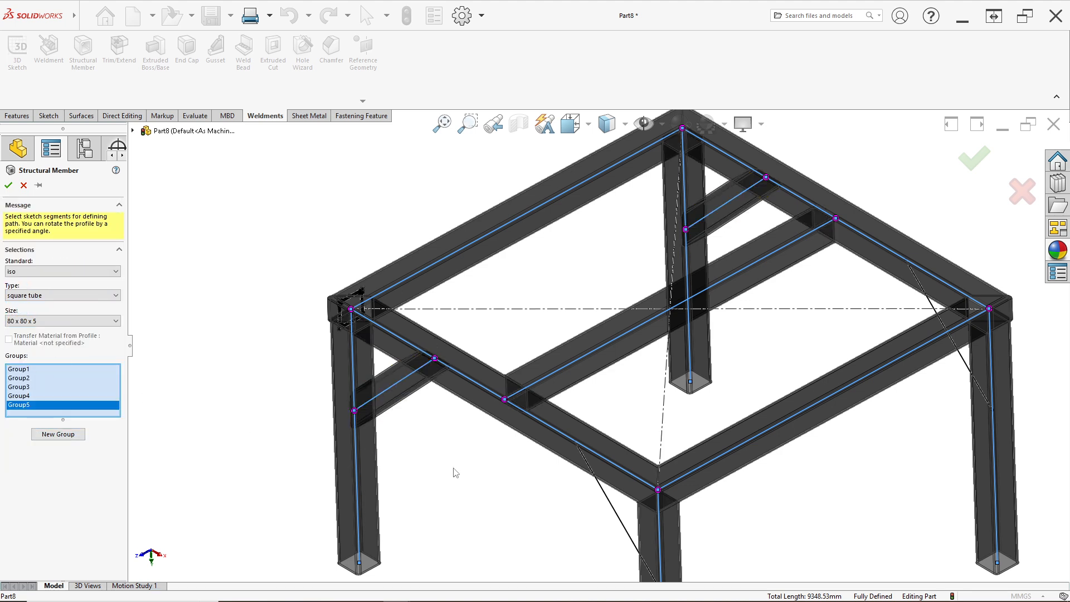
click(606, 496)
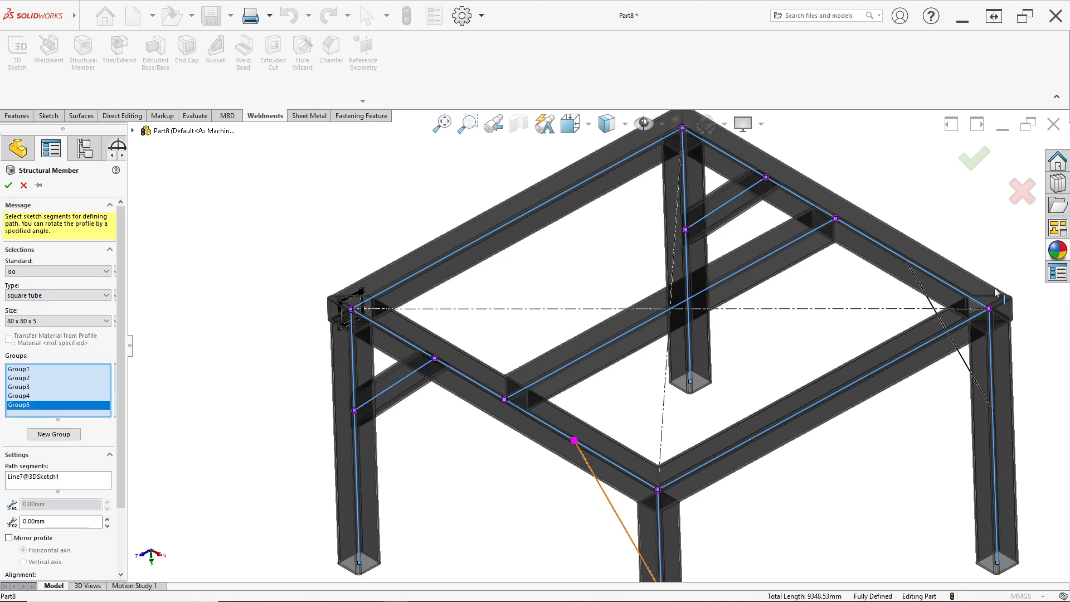
click(960, 362)
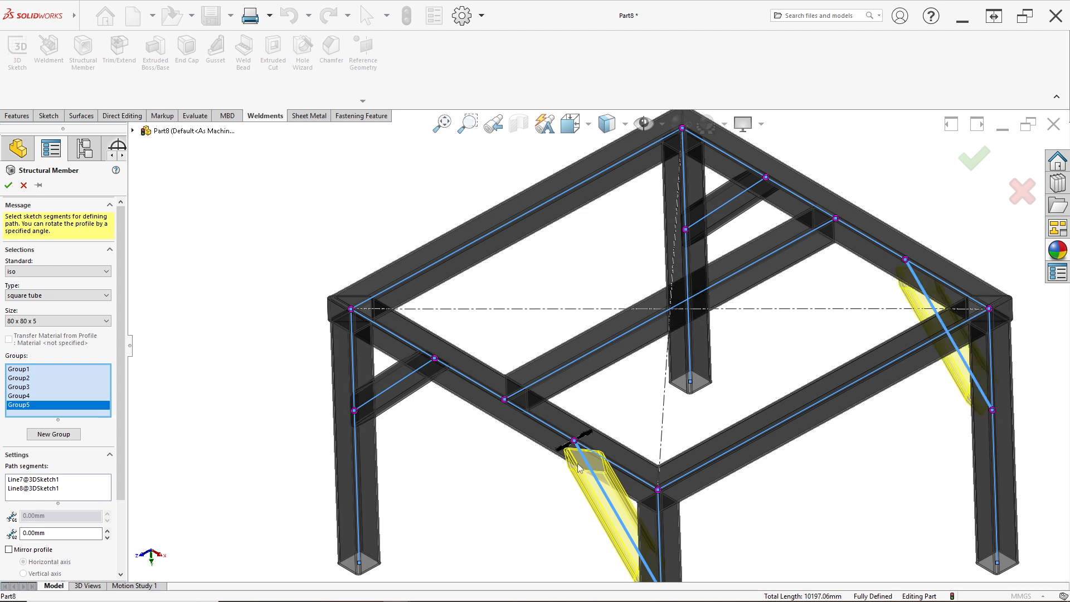
drag(123, 442, 118, 513)
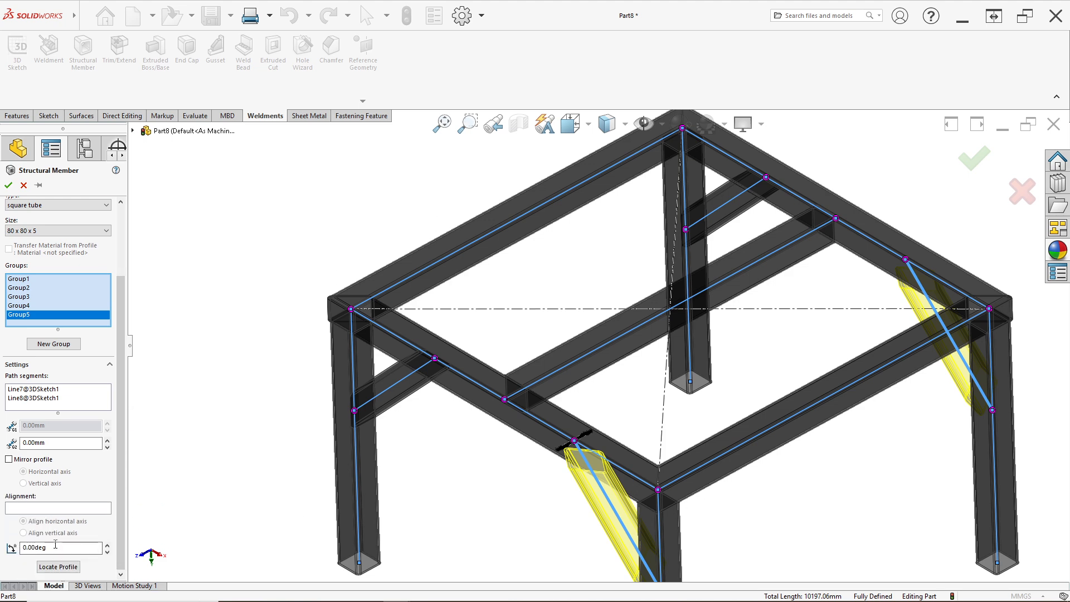
drag(47, 547, 17, 547)
text(45)
key(Return)
scroll(580, 472, up, 1)
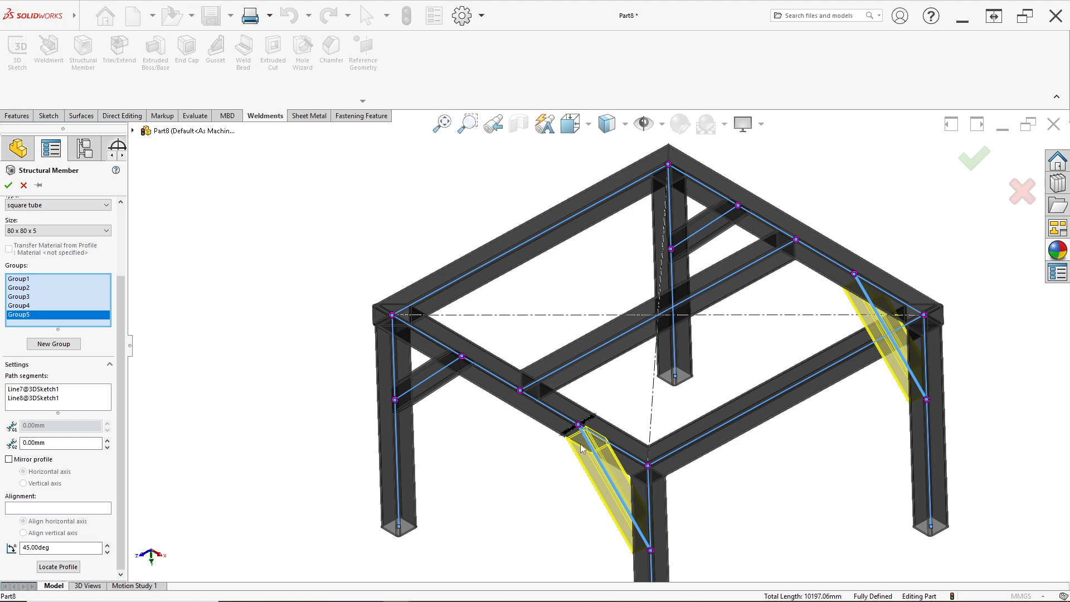
scroll(681, 440, up, 1)
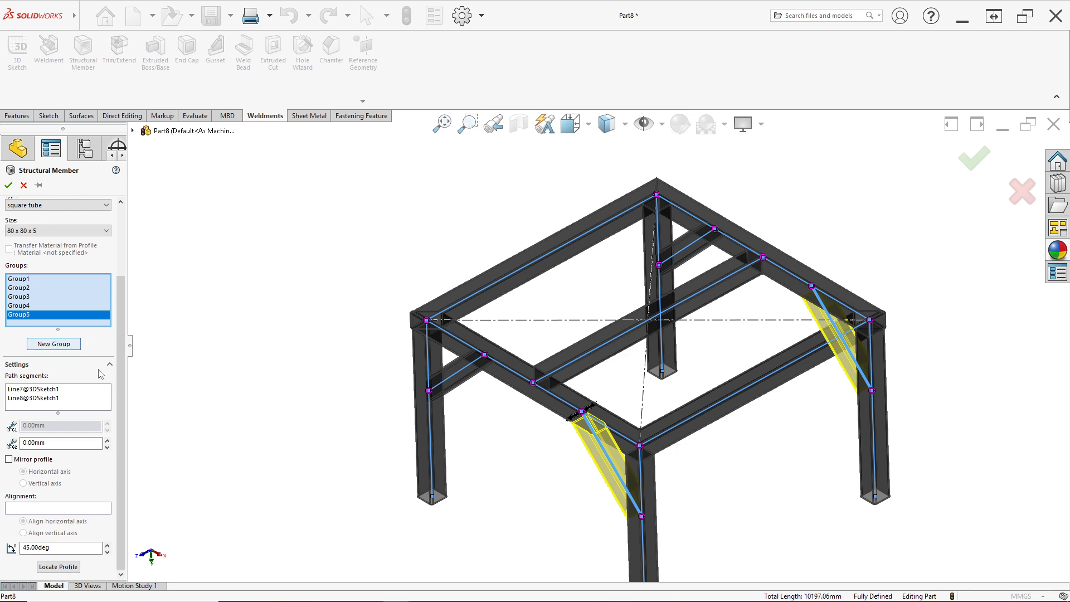
click(9, 185)
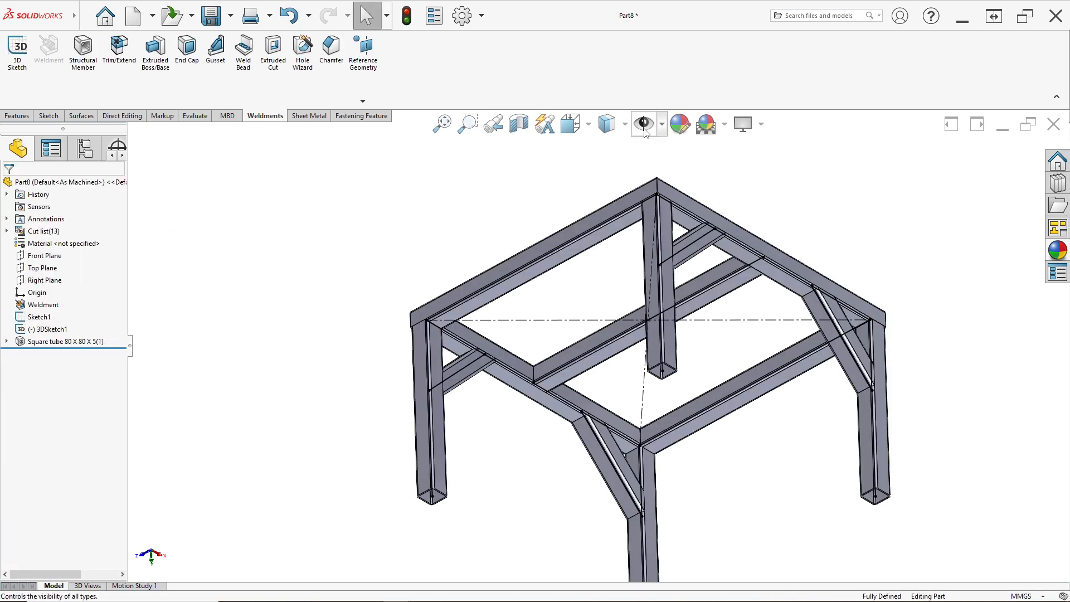
- Hide the sketch lines and display only the tube frame in an isometric view
click(644, 123)
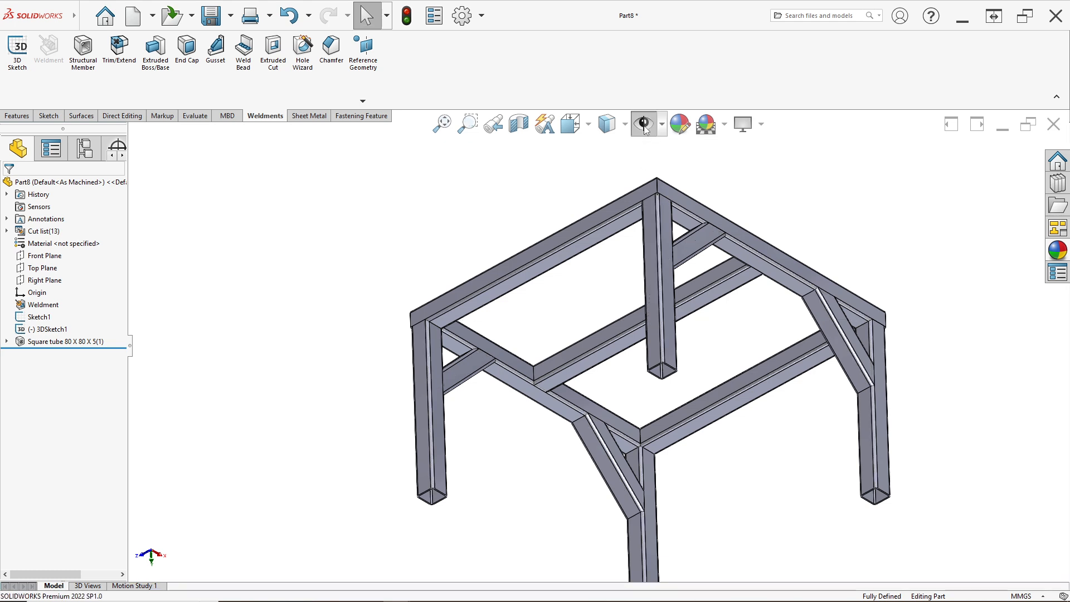
click(571, 125)
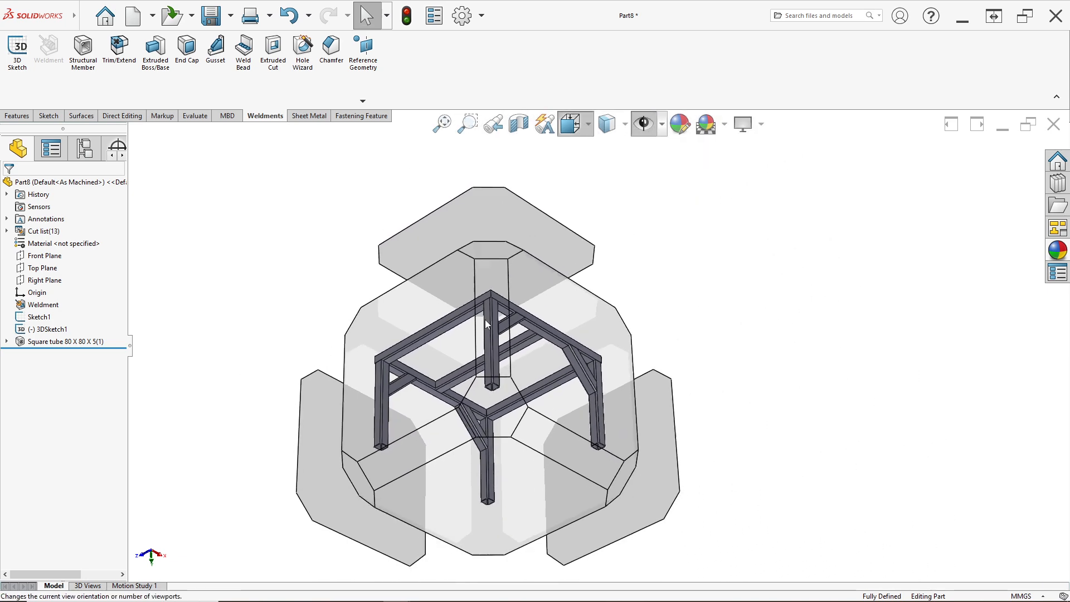
click(465, 271)
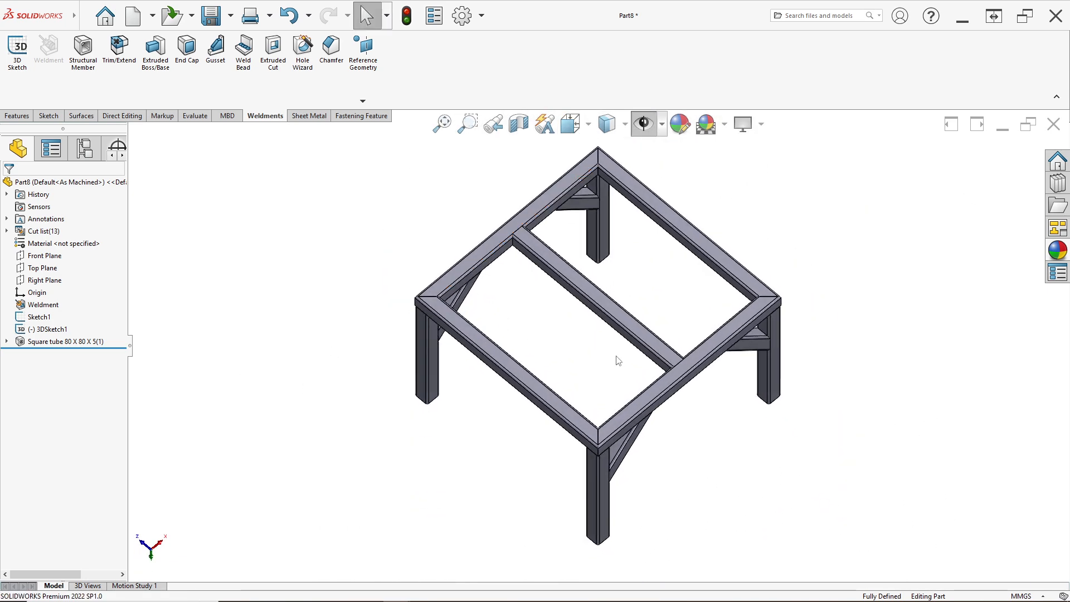
middle_drag(578, 361, 500, 401)
scroll(596, 344, down, 3)
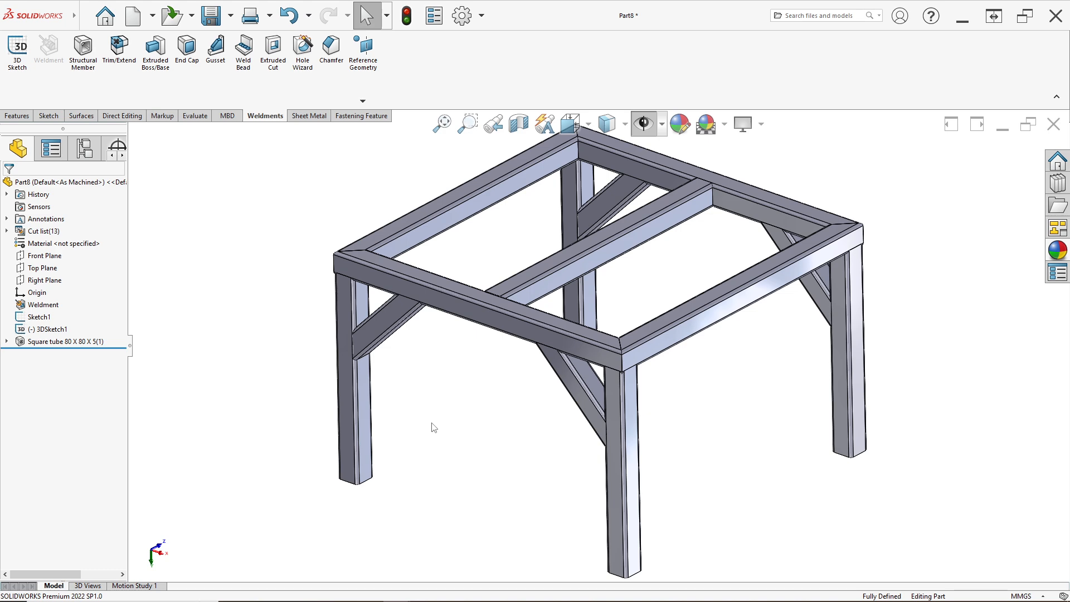
- Examine the open lower ends of the legs and the corner braces from below
click(576, 134)
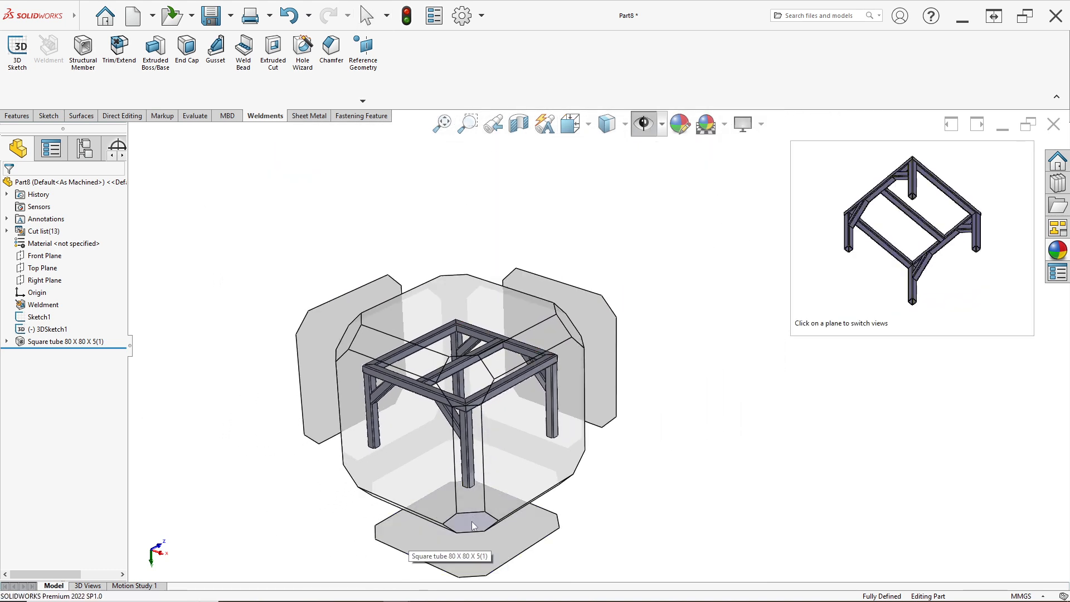
click(472, 520)
scroll(419, 418, down, 5)
scroll(419, 418, down, 3)
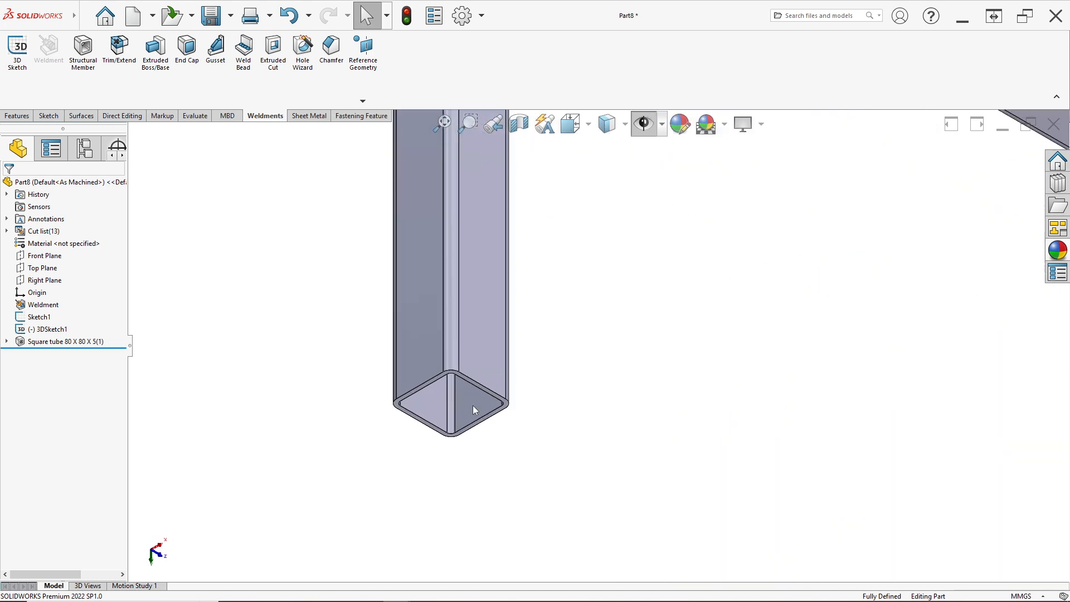
scroll(458, 400, down, 1)
scroll(577, 411, up, 6)
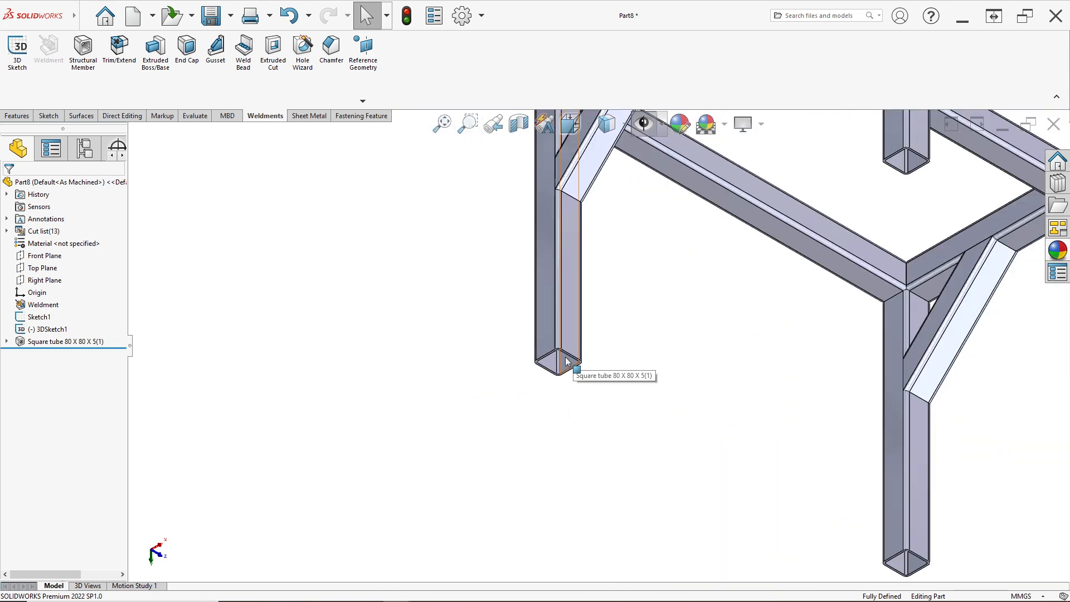
scroll(564, 365, down, 4)
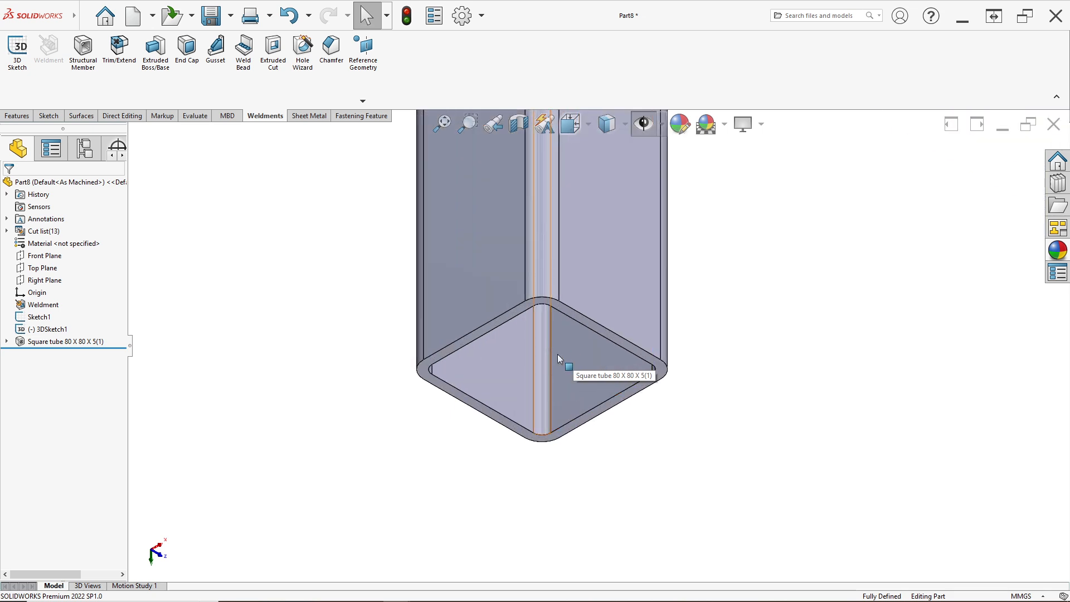
scroll(619, 371, up, 6)
scroll(702, 363, down, 3)
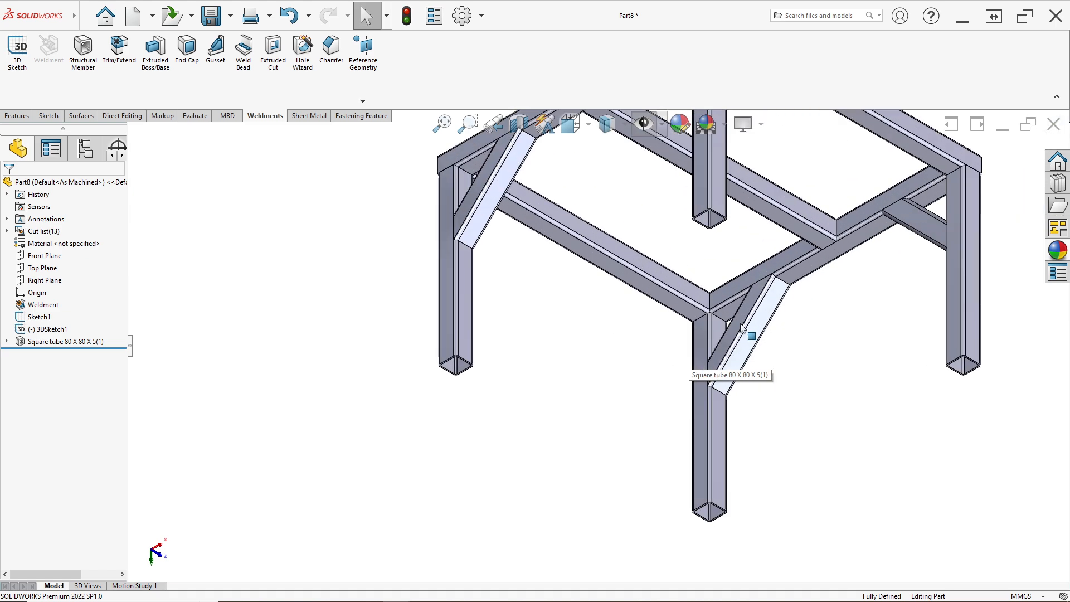
- Start an End Cap on the lower end face of one leg with an outward thickness of 20 mm
click(188, 56)
scroll(371, 368, down, 8)
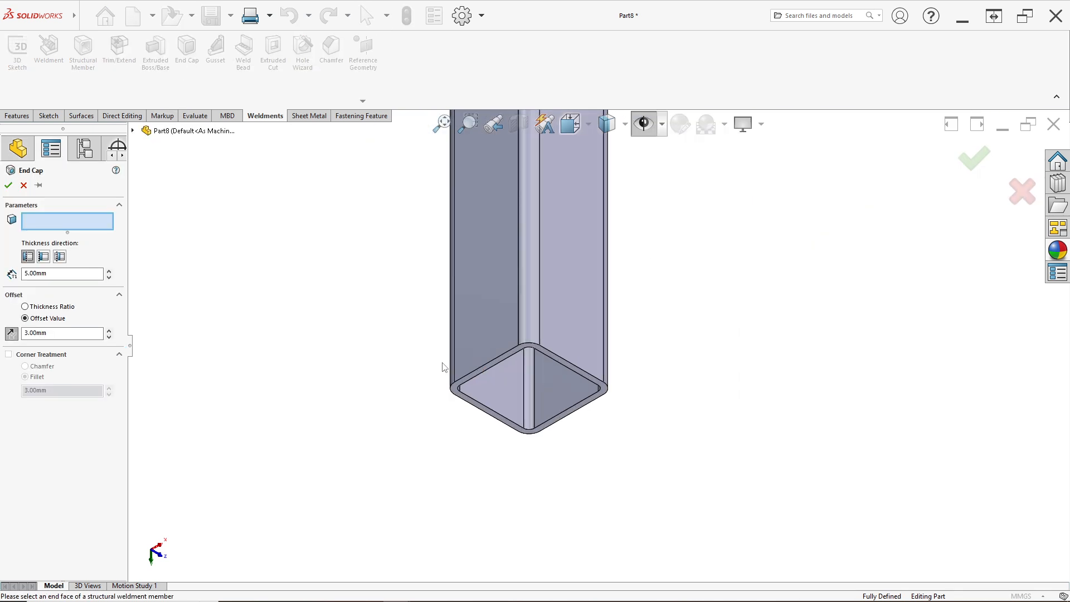
click(543, 338)
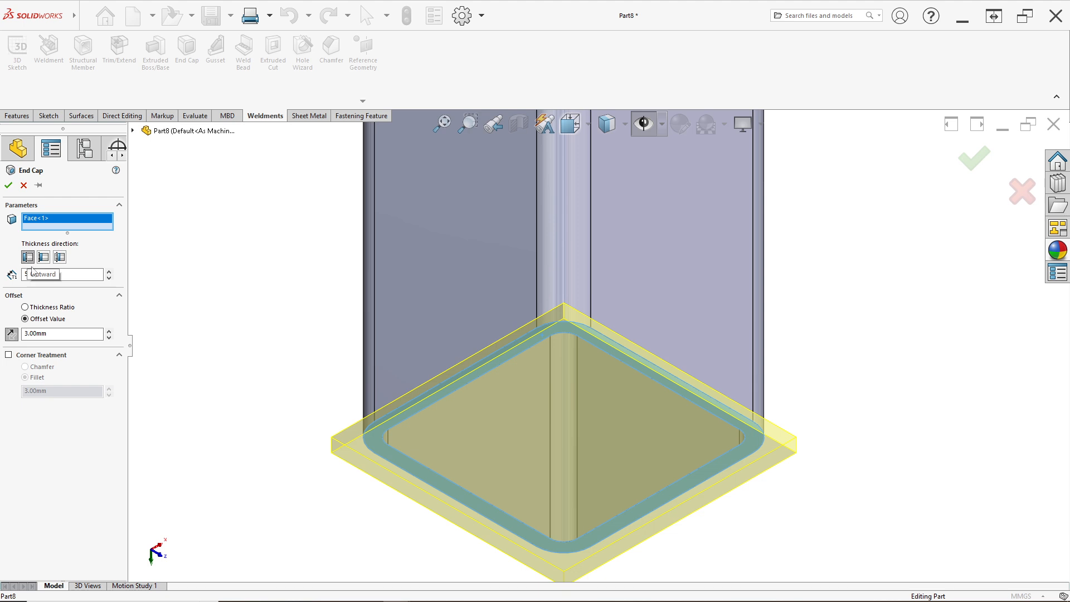
drag(56, 274, 20, 275)
text(20)
key(Return)
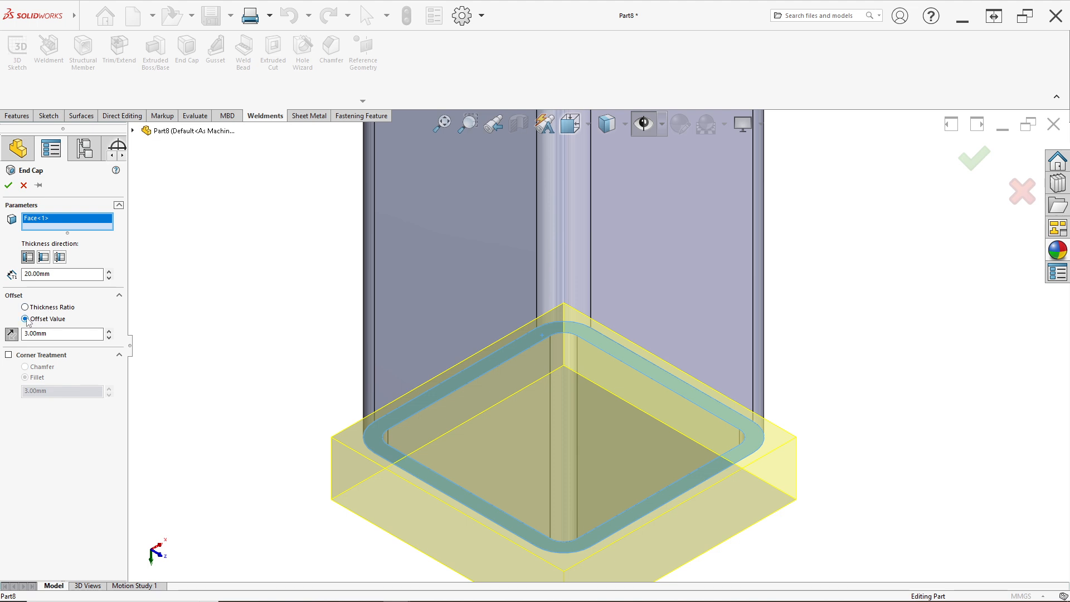
- Set the end cap's offset value to 20 mm, extending the plate outward beyond the tube walls
click(38, 333)
text(20)
key(Return)
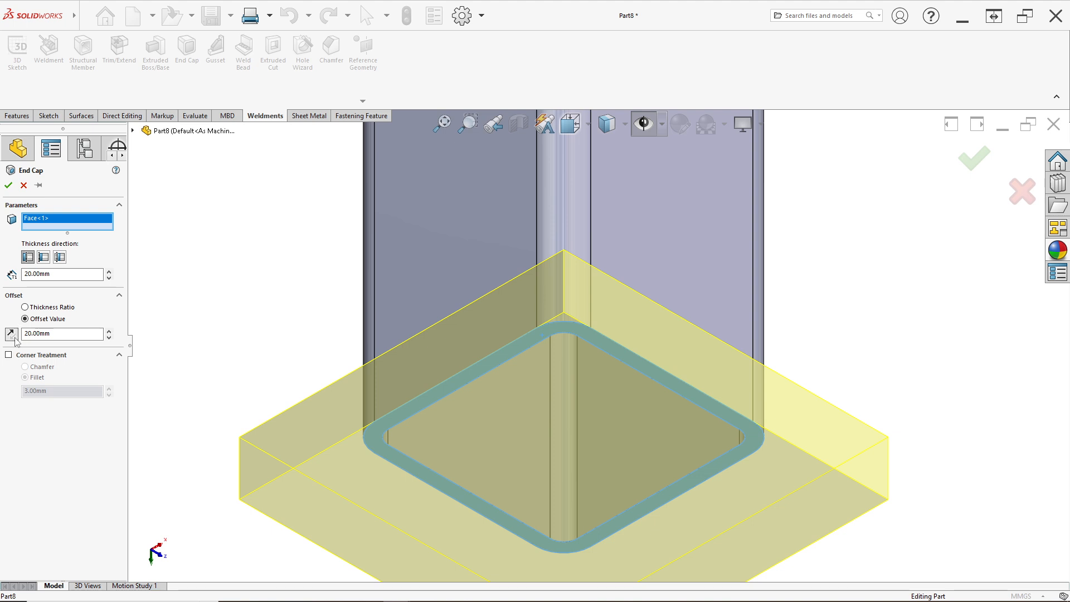
click(11, 334)
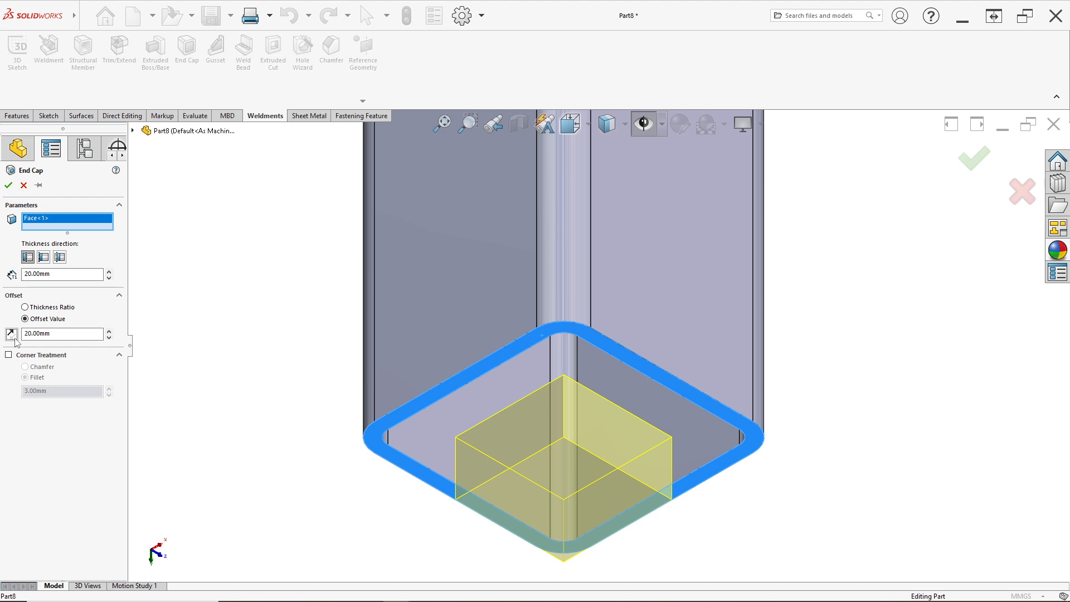
click(15, 338)
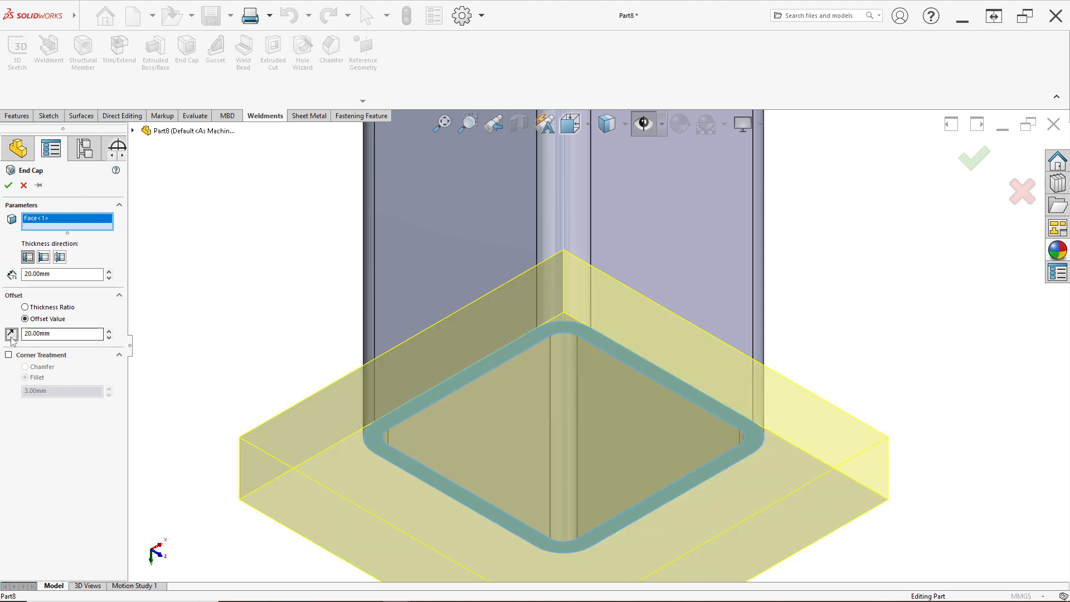
scroll(361, 382, up, 4)
scroll(579, 404, down, 3)
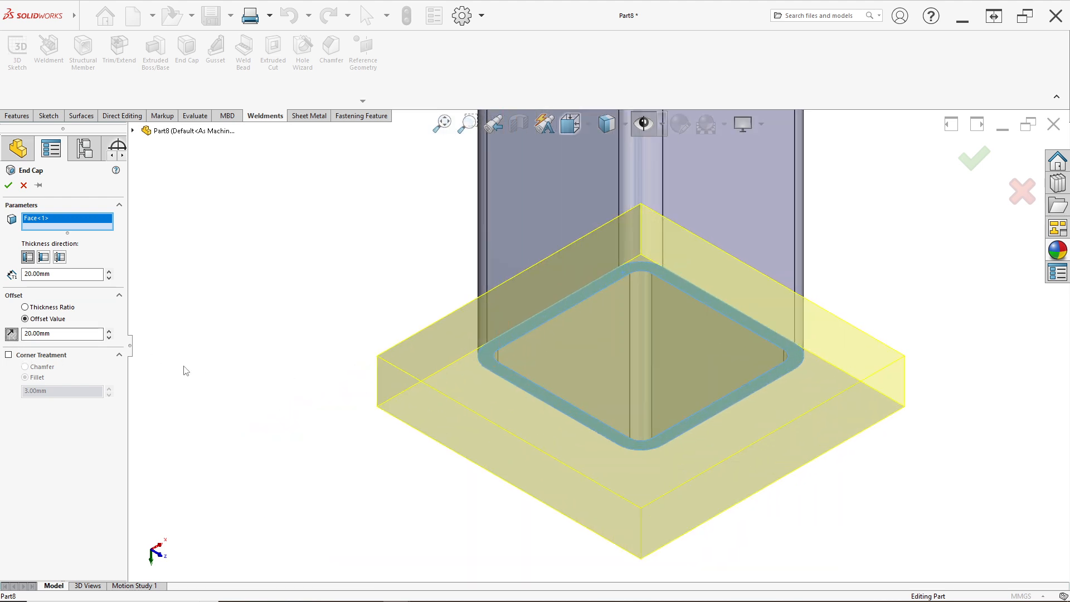
- Enable fillet corner treatment on the end cap with a 15 mm radius
click(8, 355)
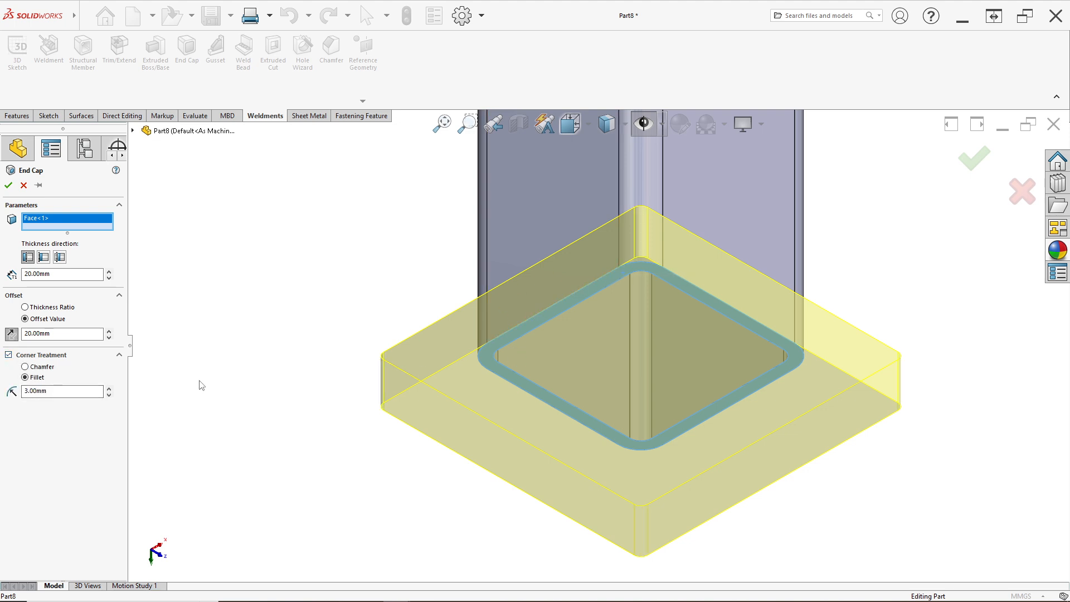
drag(47, 390, 20, 390)
text(15)
key(Return)
scroll(613, 335, up, 7)
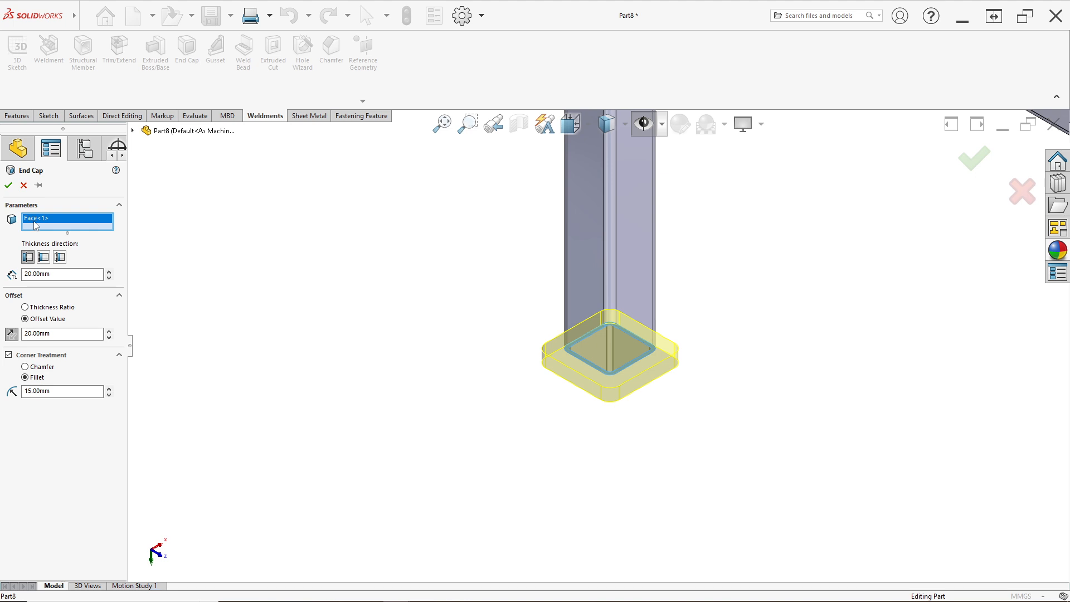
- Add the lower end faces of the other three legs to the end cap selection and accept the feature
scroll(608, 356, up, 5)
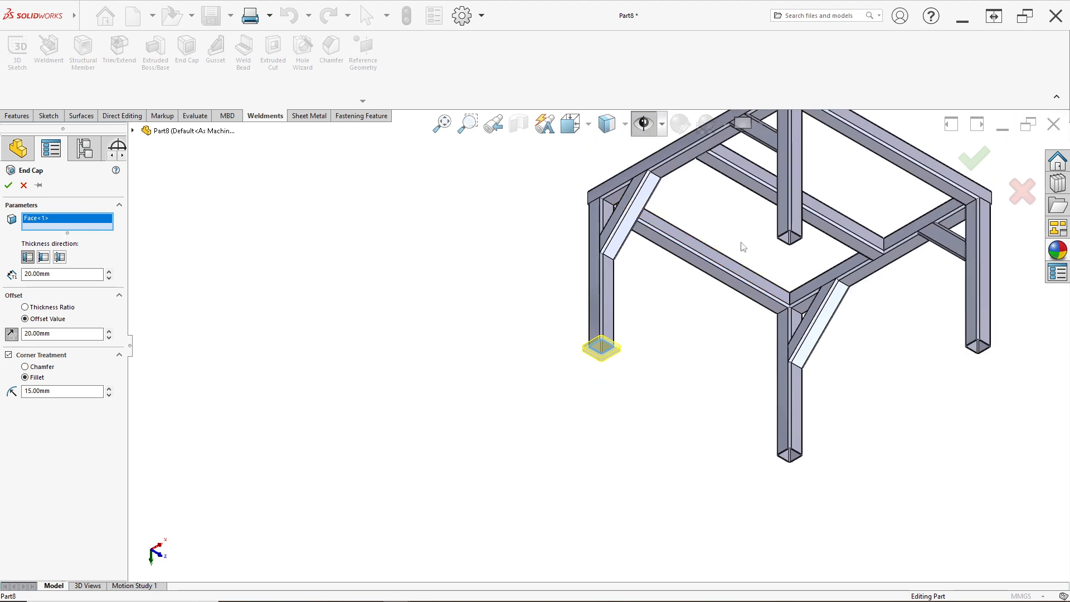
scroll(775, 282, down, 10)
scroll(762, 269, down, 3)
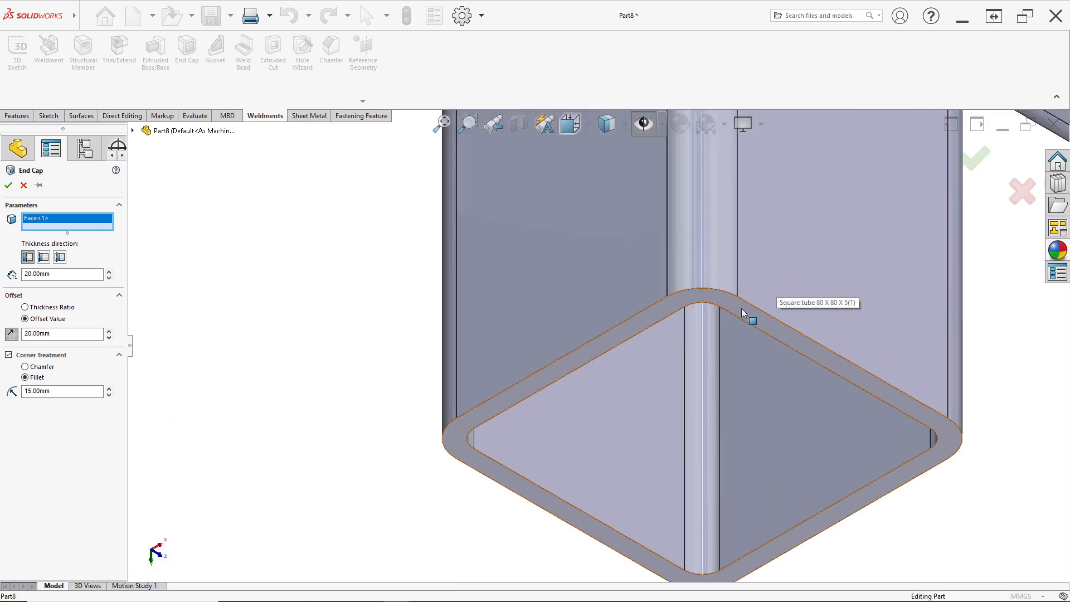
click(755, 352)
scroll(770, 410, up, 8)
scroll(781, 419, up, 5)
scroll(691, 435, down, 12)
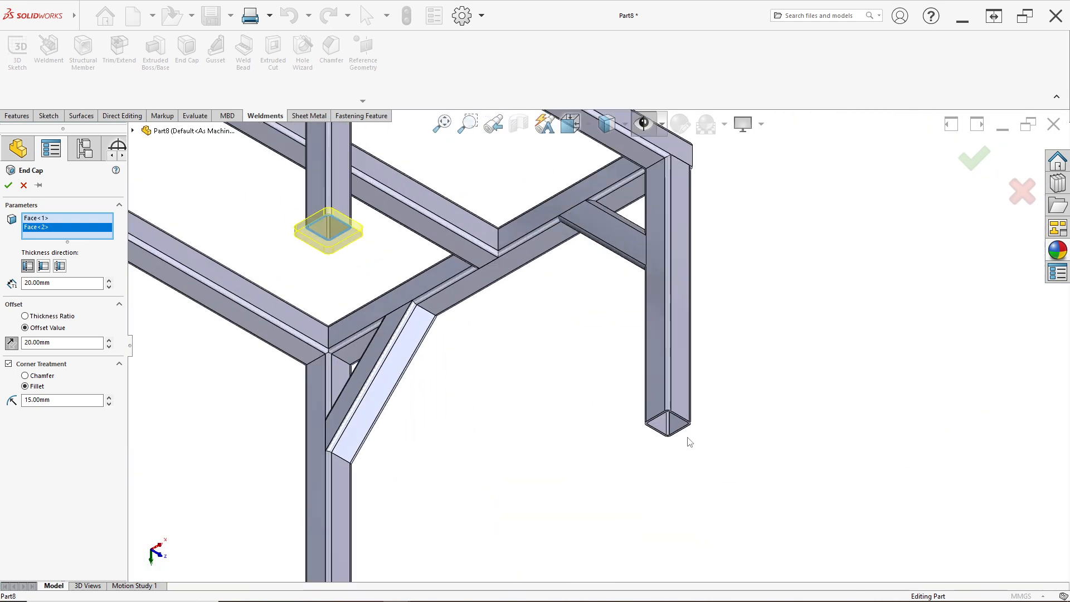
click(617, 345)
scroll(581, 406, up, 6)
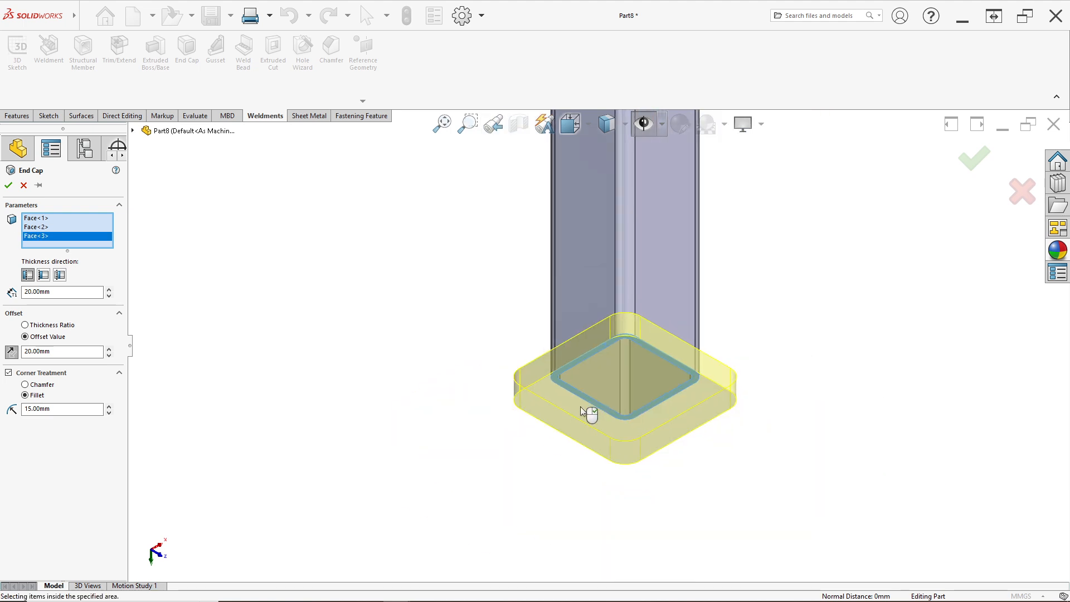
scroll(384, 480, down, 6)
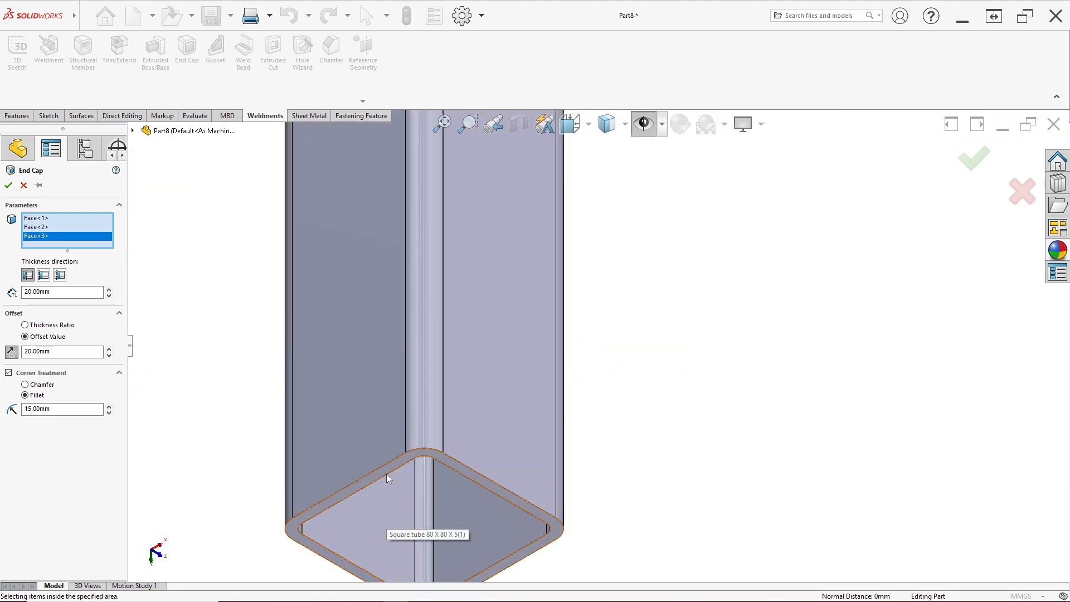
click(387, 475)
scroll(390, 471, up, 5)
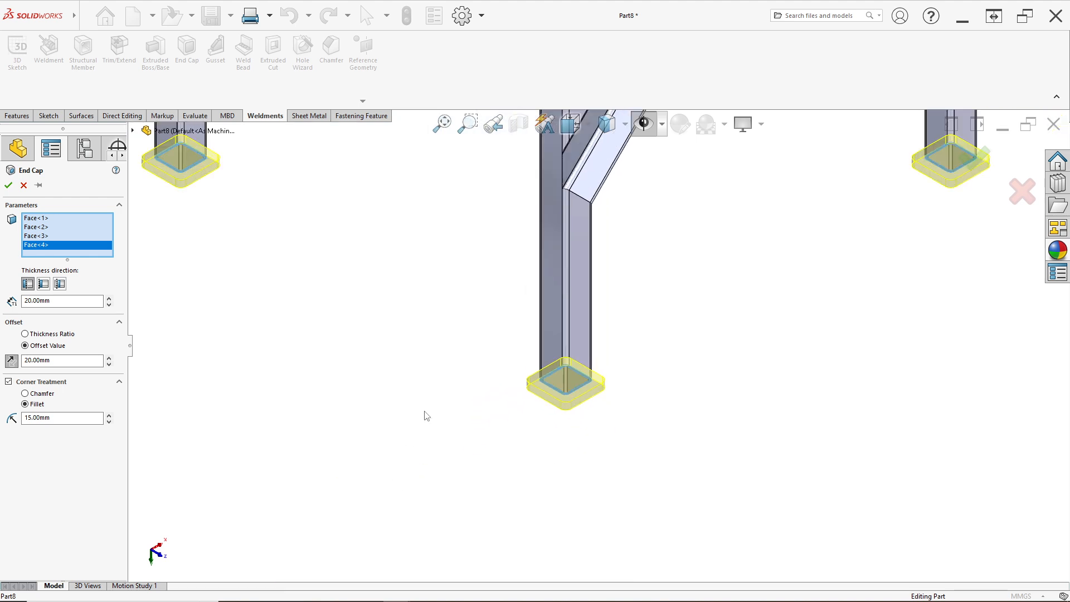
scroll(416, 411, up, 5)
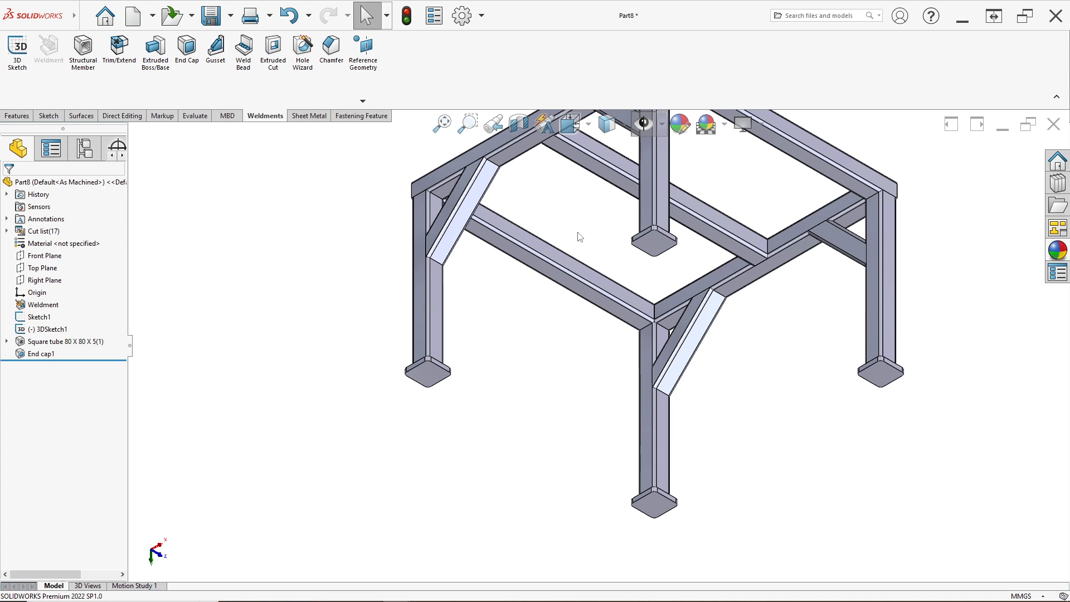
- Apply a dark grey colour to the square tube members and the end caps
click(569, 127)
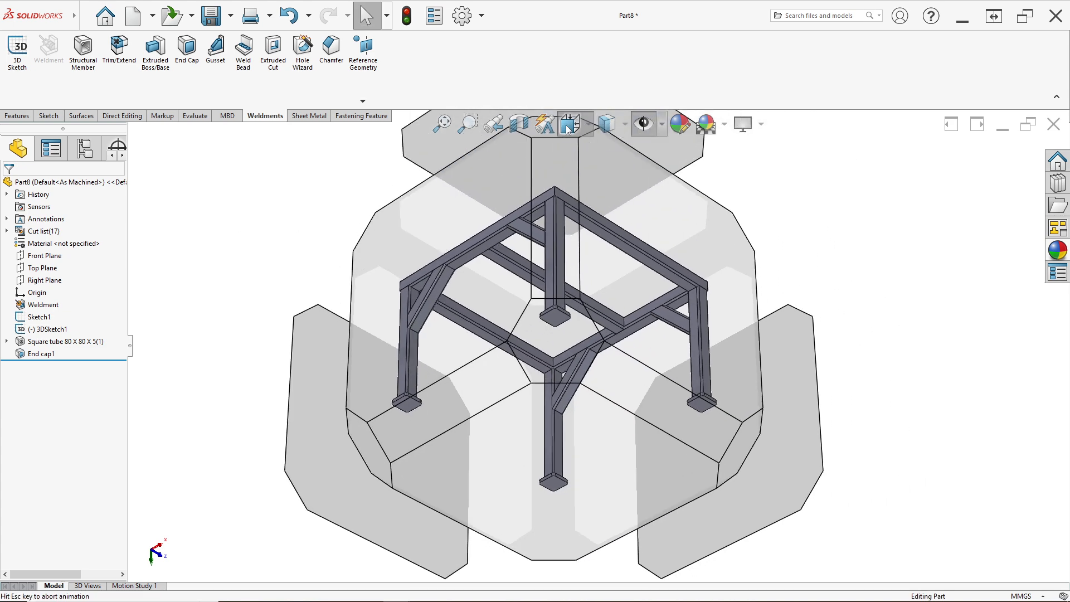
click(465, 276)
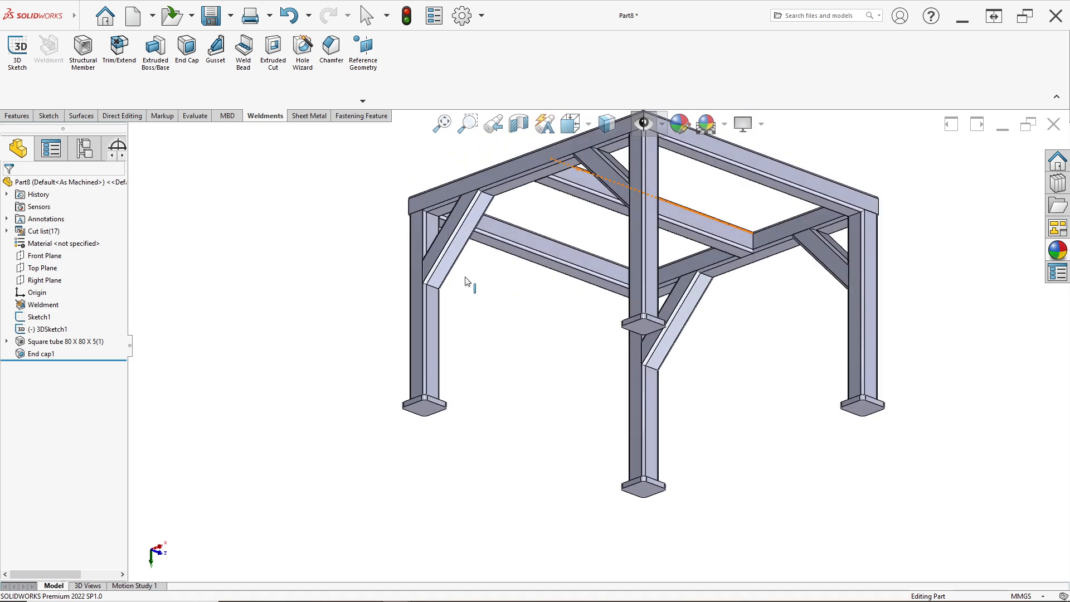
scroll(616, 370, down, 3)
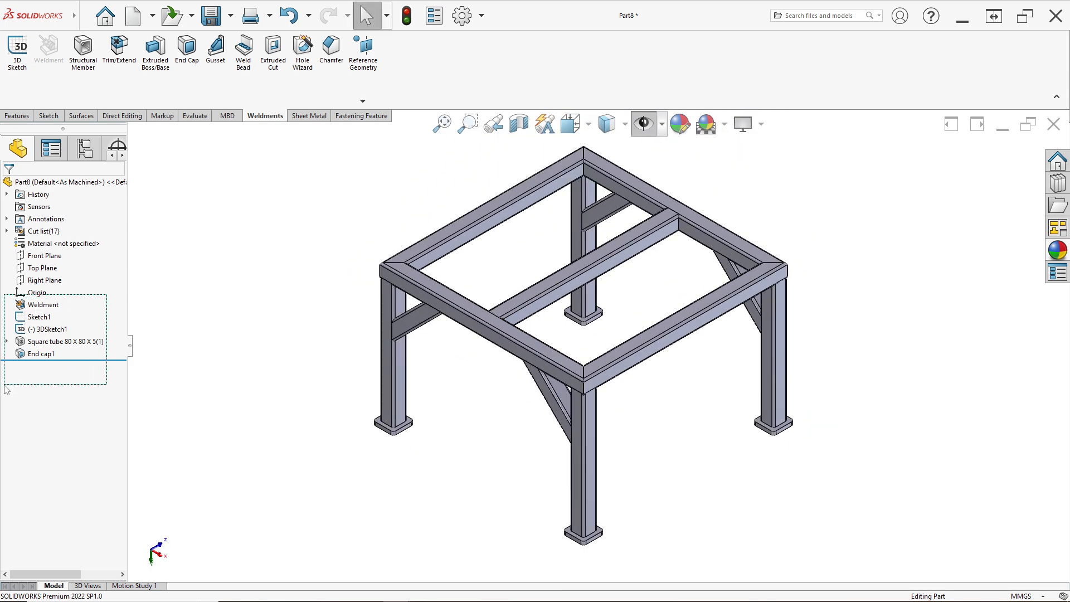
drag(5, 385, 15, 384)
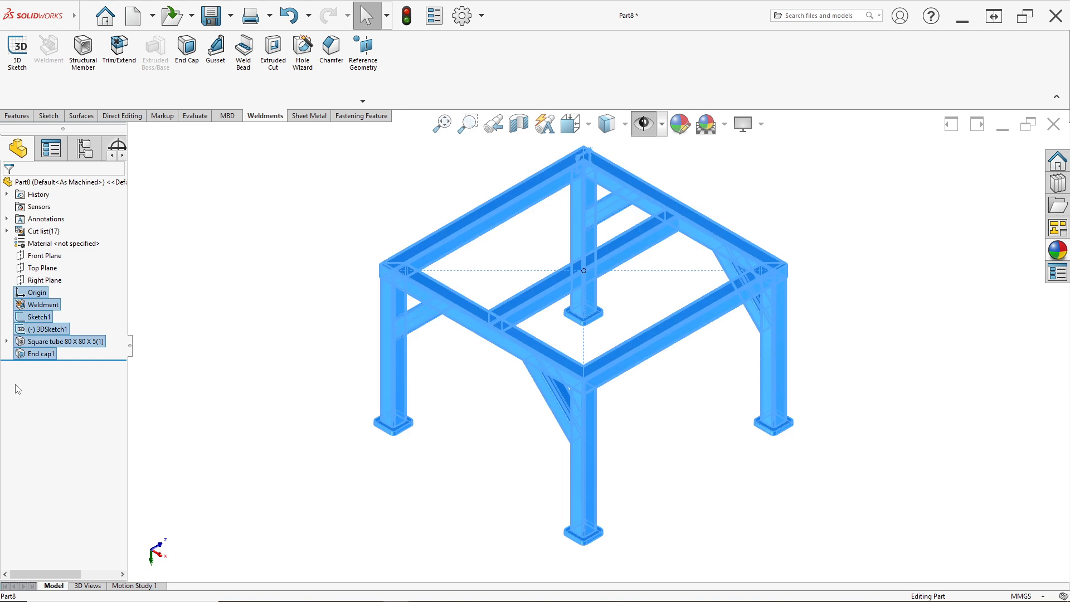
click(679, 132)
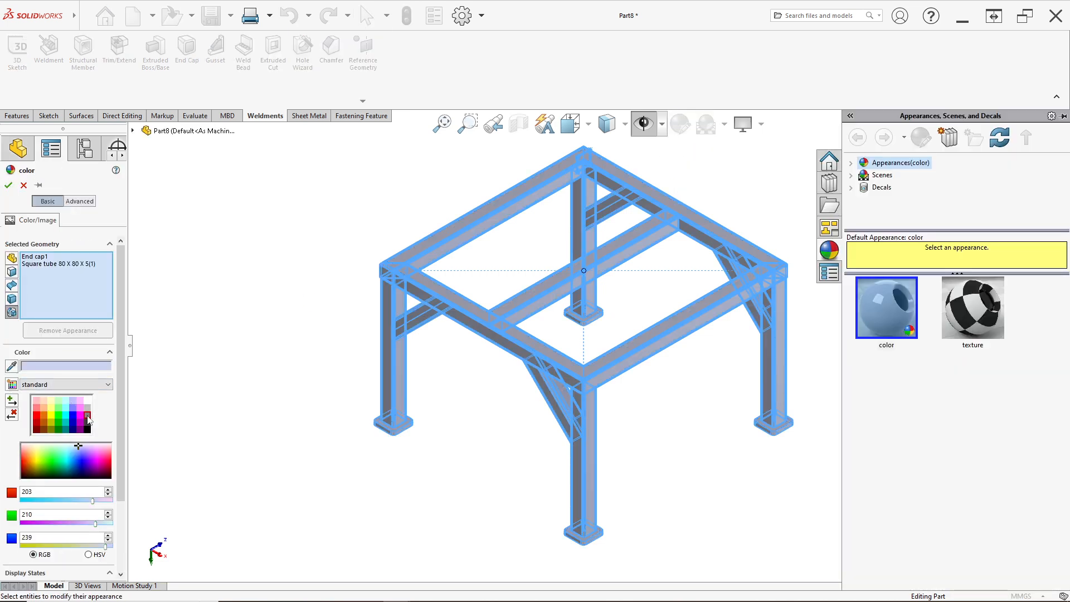
click(87, 417)
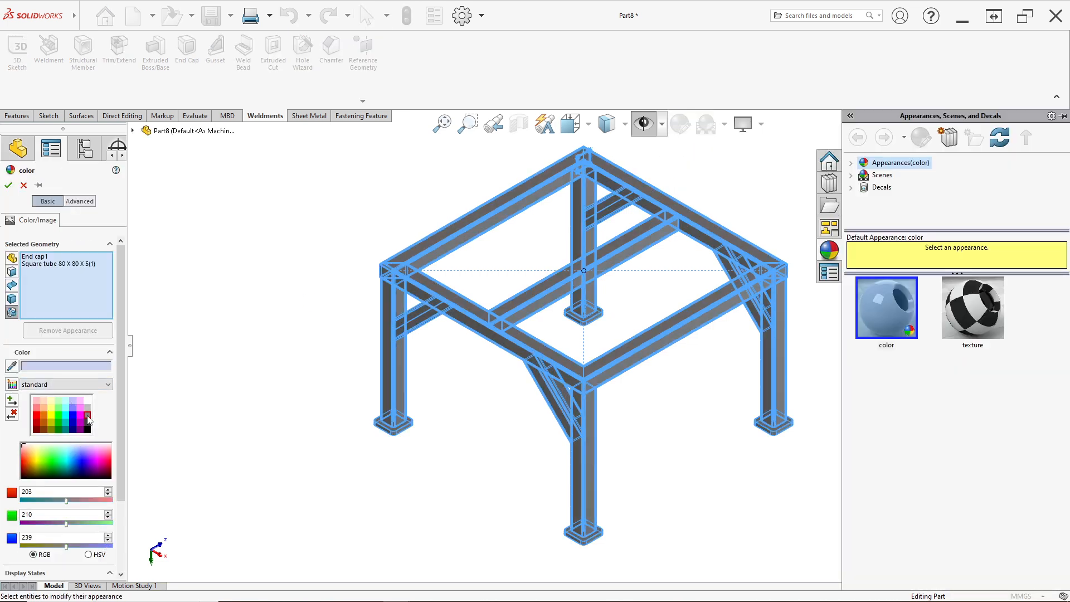
click(9, 186)
- Examine the completed frame with its braces and foot plates from several angles and in isometric view
middle_drag(672, 404, 618, 387)
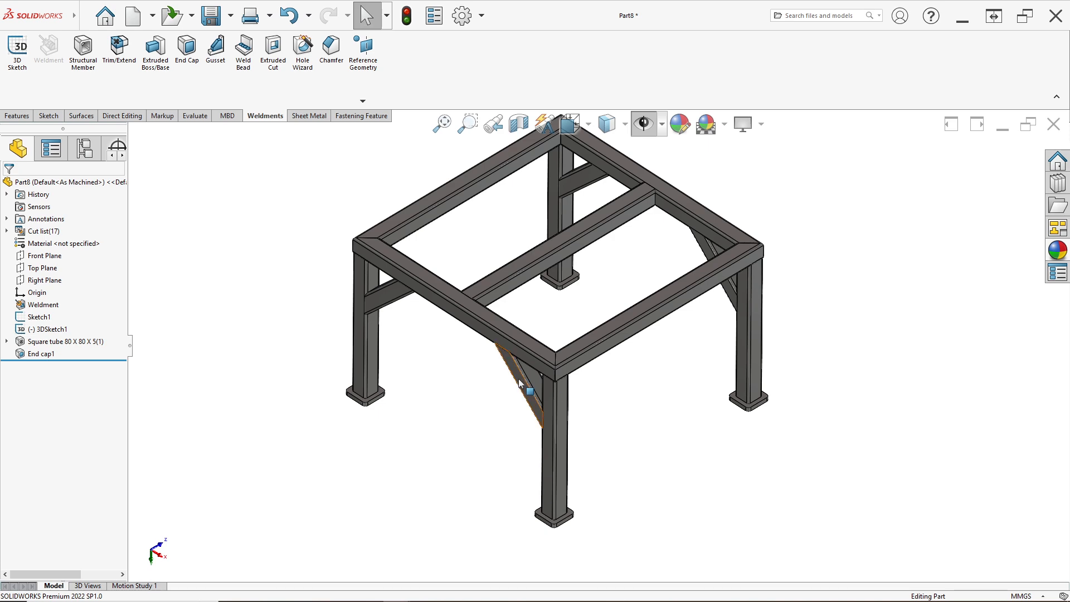
middle_drag(522, 380, 517, 354)
scroll(517, 358, down, 3)
scroll(553, 391, up, 2)
middle_drag(553, 391, 534, 366)
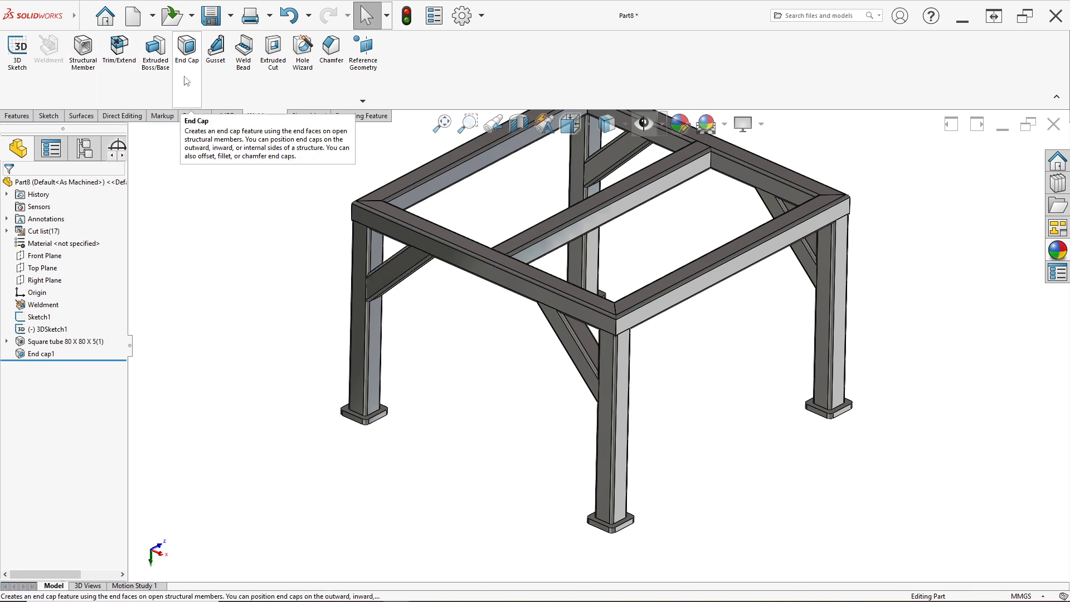
middle_drag(569, 239, 563, 262)
scroll(582, 266, up, 1)
key(space)
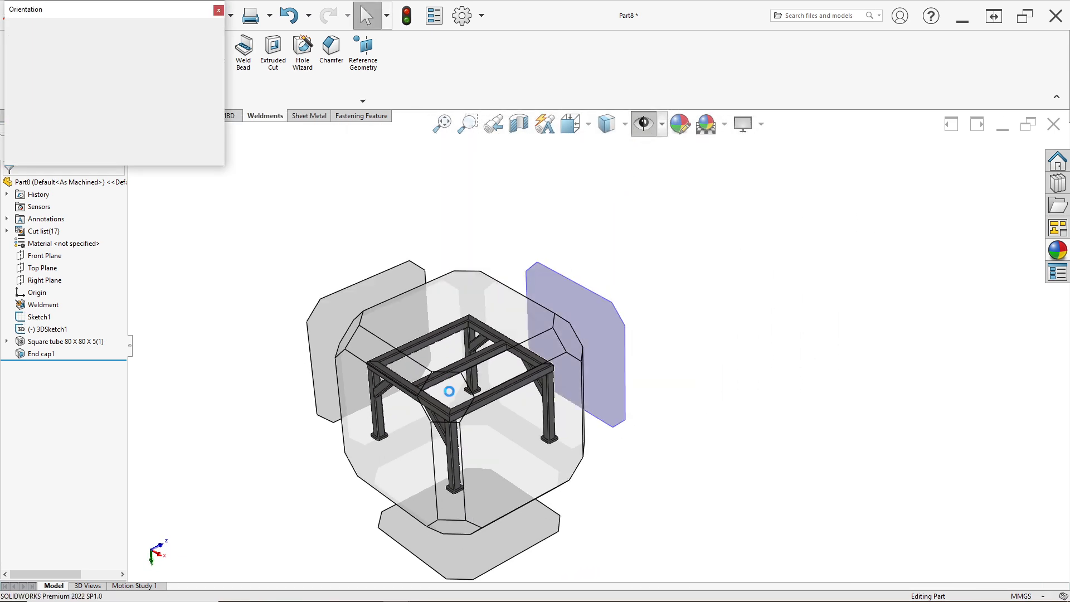
click(450, 390)
scroll(605, 330, down, 2)
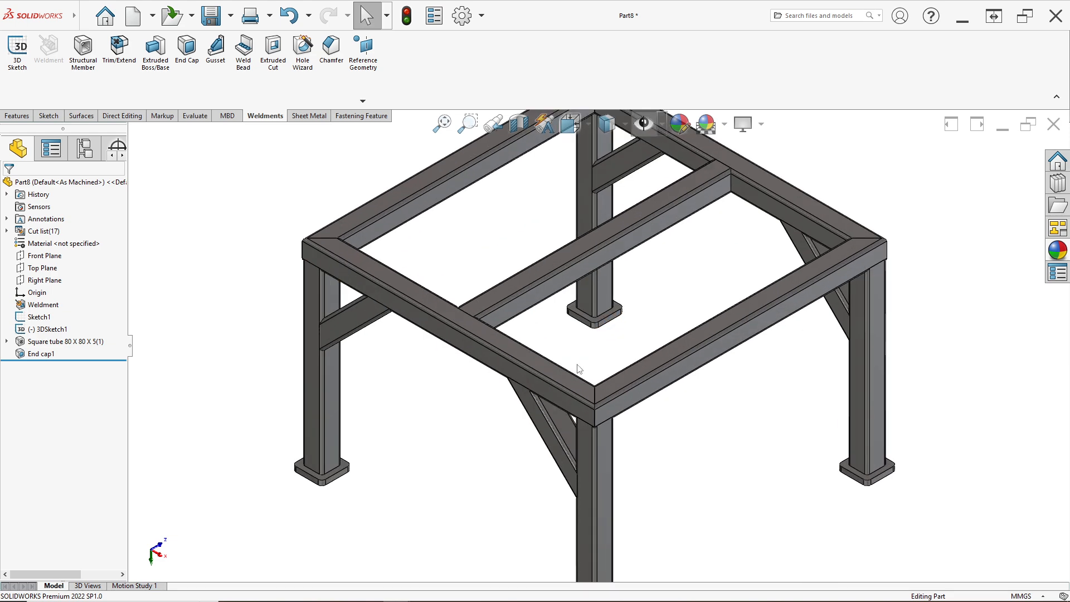
scroll(582, 360, up, 2)
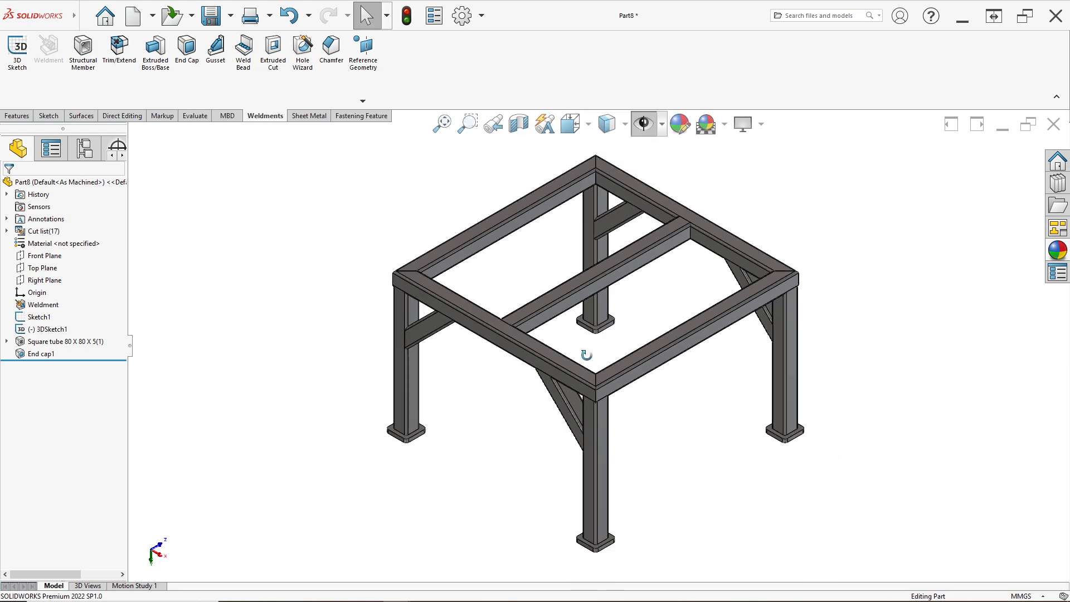
middle_drag(586, 355, 562, 316)
key(space)
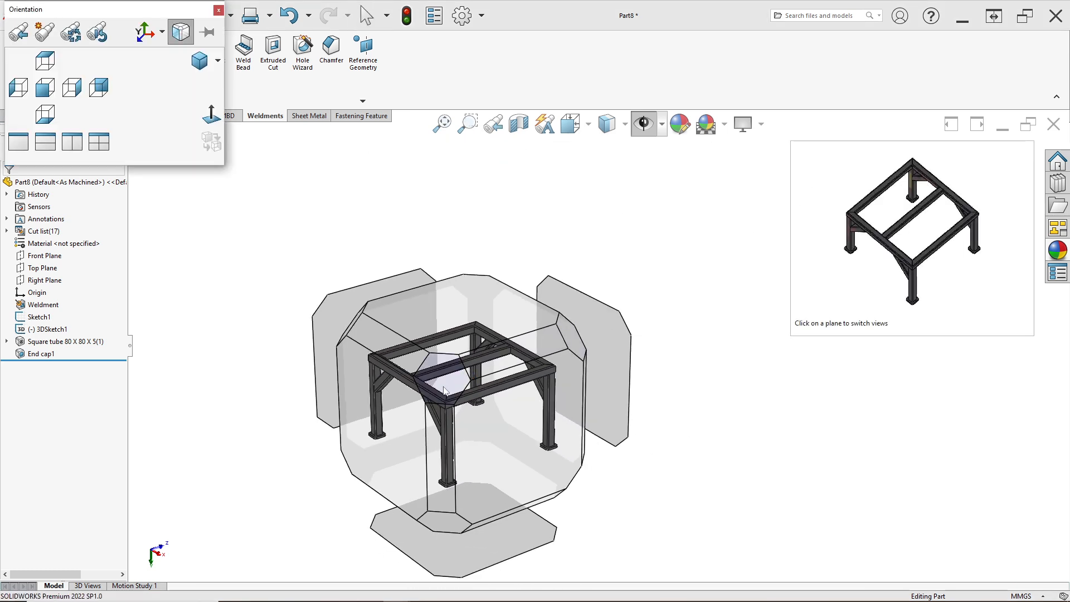
click(448, 382)
scroll(566, 335, down, 2)
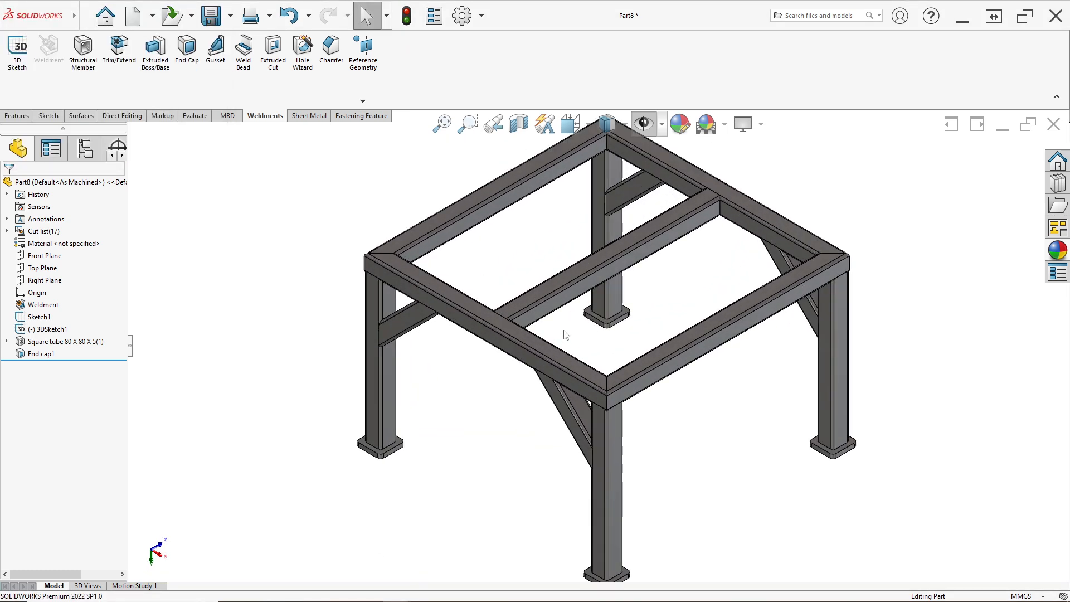
scroll(568, 333, up, 2)
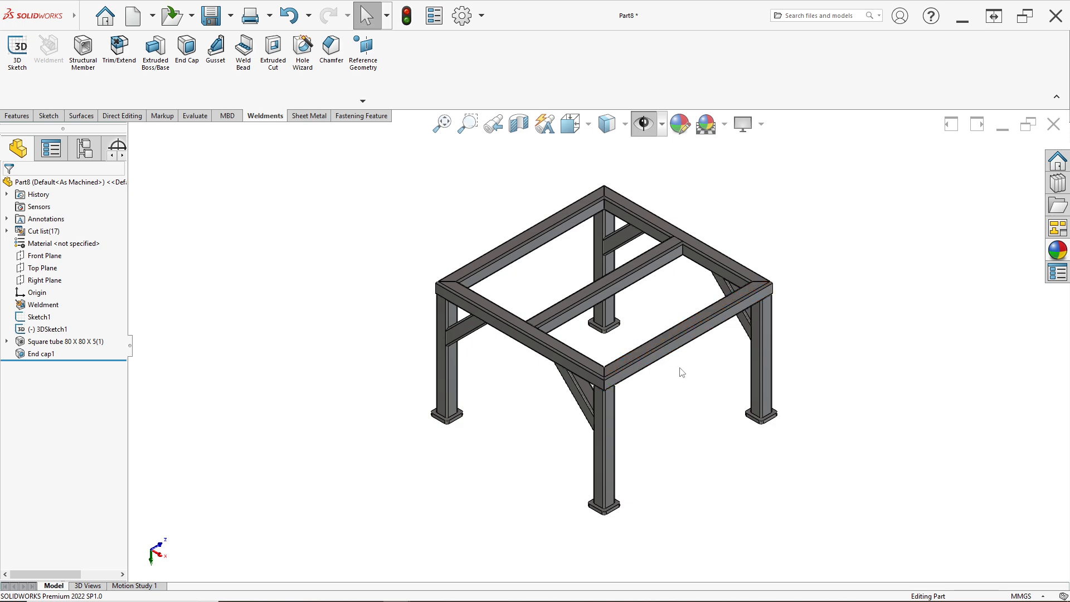
middle_drag(681, 372, 501, 379)
scroll(567, 329, up, 2)
key(space)
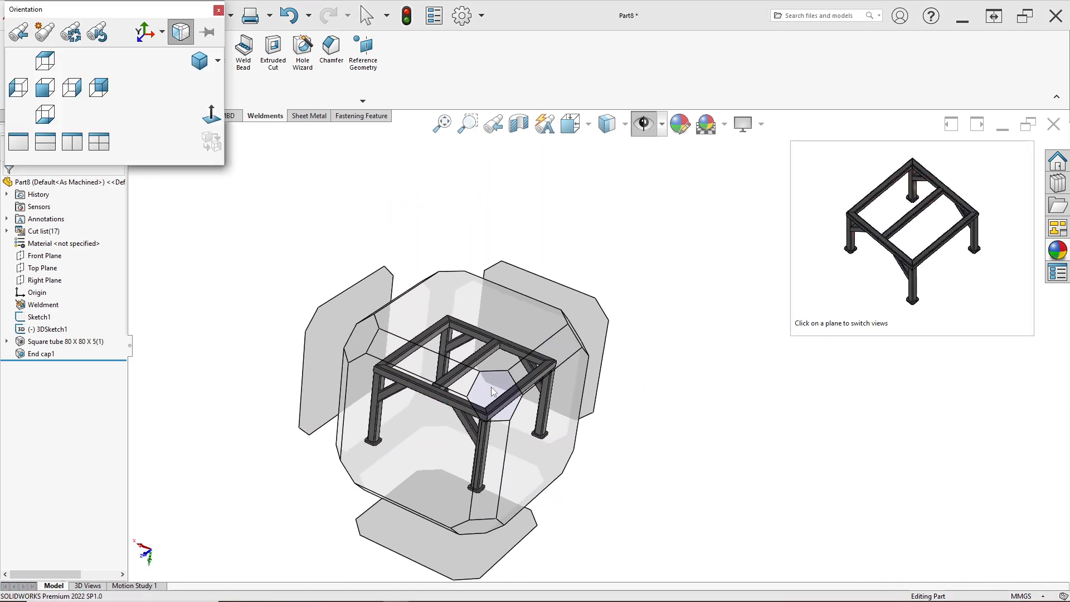